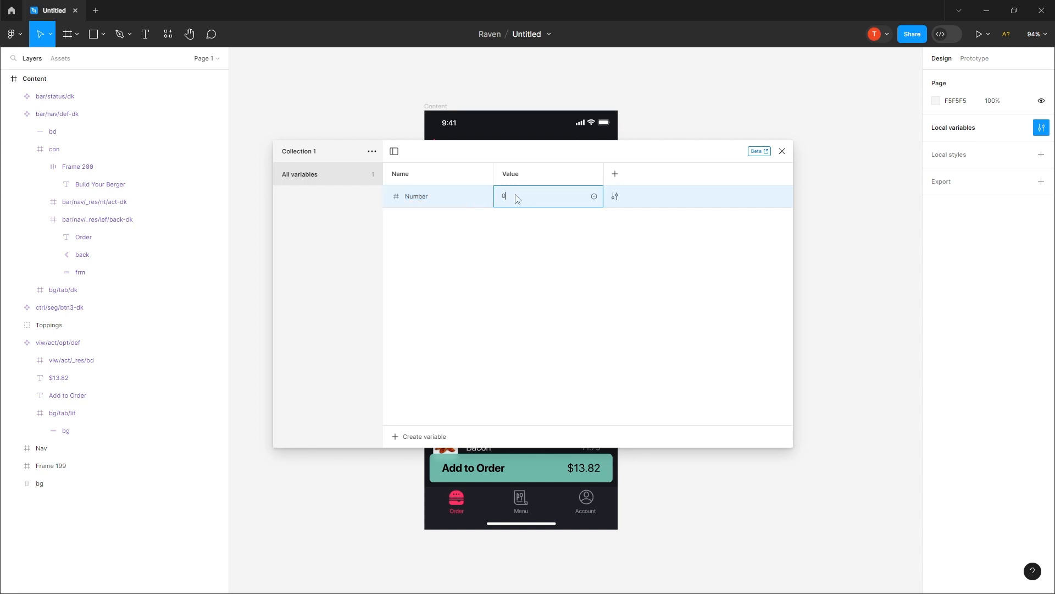
Step: Set the Number variable's value to 8 and add a second number variable with the value 48
{"action": "type", "text": "8"}
{"action": "key", "text": "Return"}
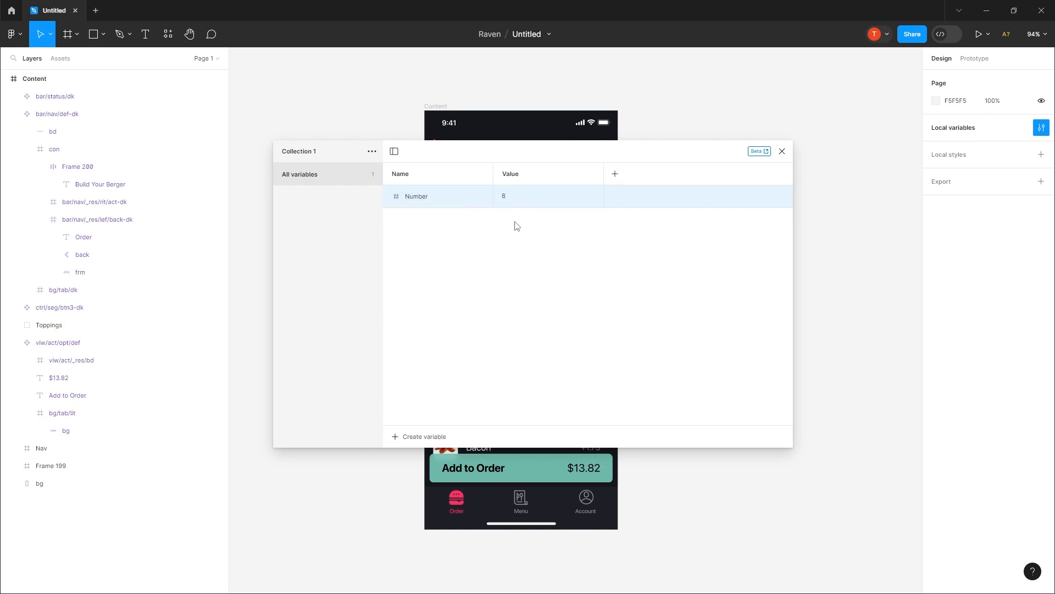
{"action": "left_click", "coordinate": [403, 438]}
{"action": "left_click", "coordinate": [408, 473]}
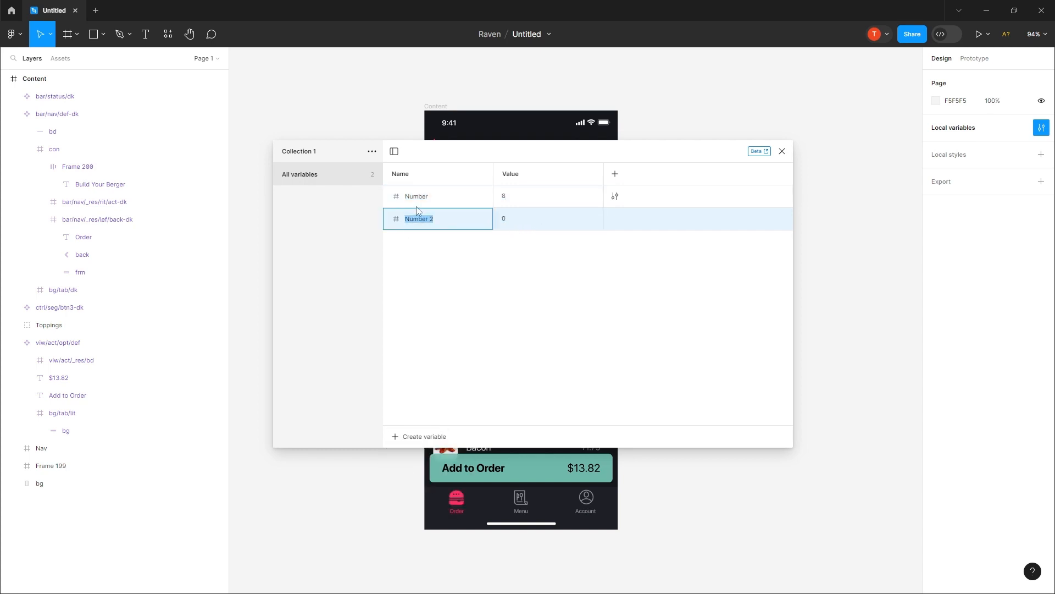
{"action": "left_click", "coordinate": [515, 219]}
{"action": "type", "text": "64"}
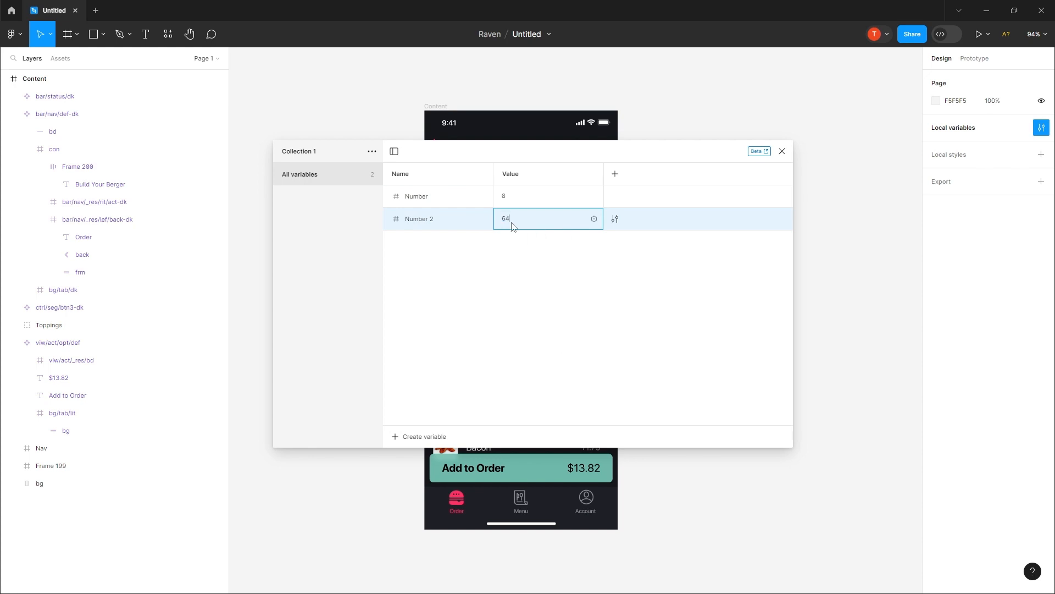
{"action": "type", "text": "8"}
{"action": "key", "text": "Return"}
Step: Add a boolean variable named Toggle to the collection and close the local variables
{"action": "left_click", "coordinate": [403, 436]}
{"action": "left_click", "coordinate": [408, 498]}
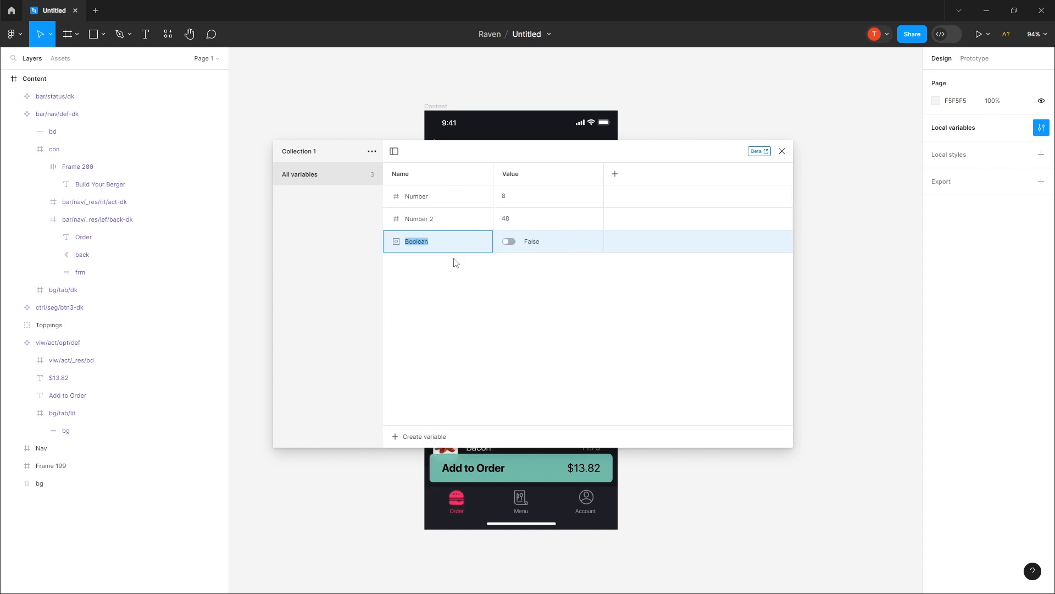
{"action": "type", "text": "Toggle"}
{"action": "key", "text": "Return"}
{"action": "left_click", "coordinate": [782, 152]}
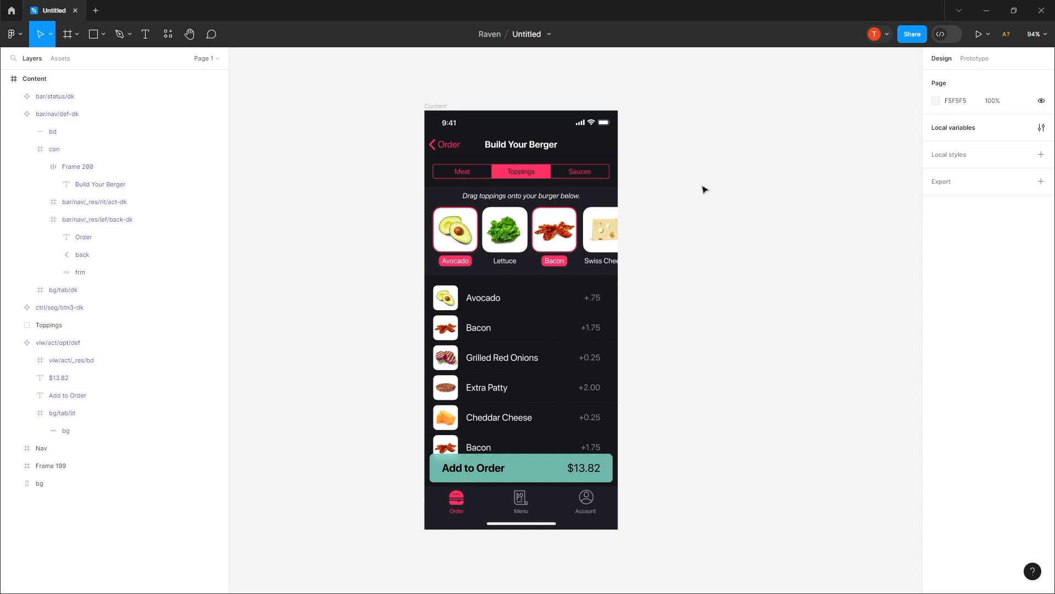
Step: Create a color variable named Primary from the Toppings segment's FF3165 fill
{"action": "left_click", "coordinate": [498, 176], "text": "ctrl"}
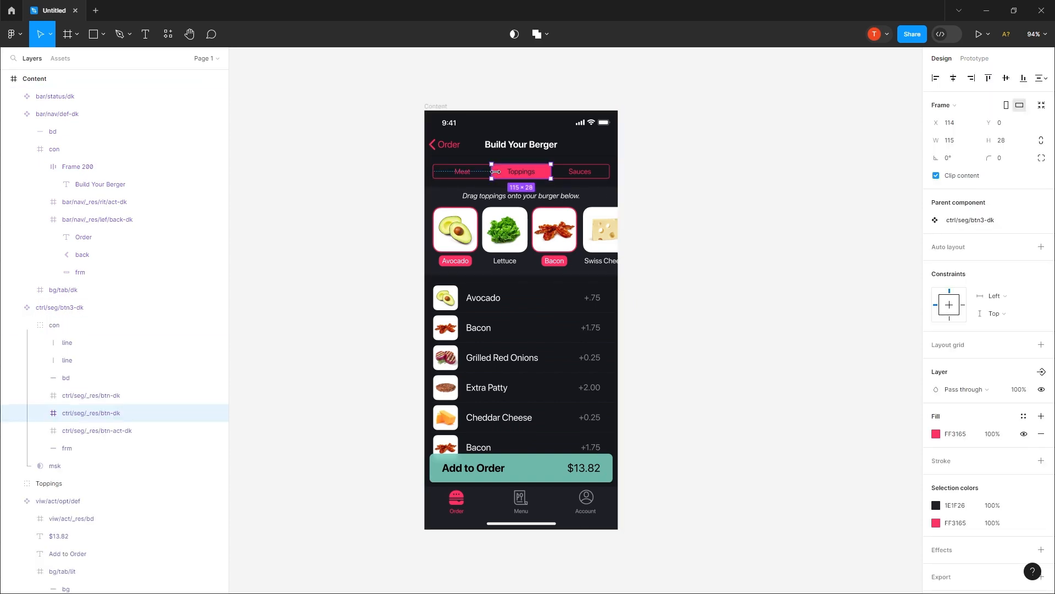
{"action": "left_click", "coordinate": [1024, 417]}
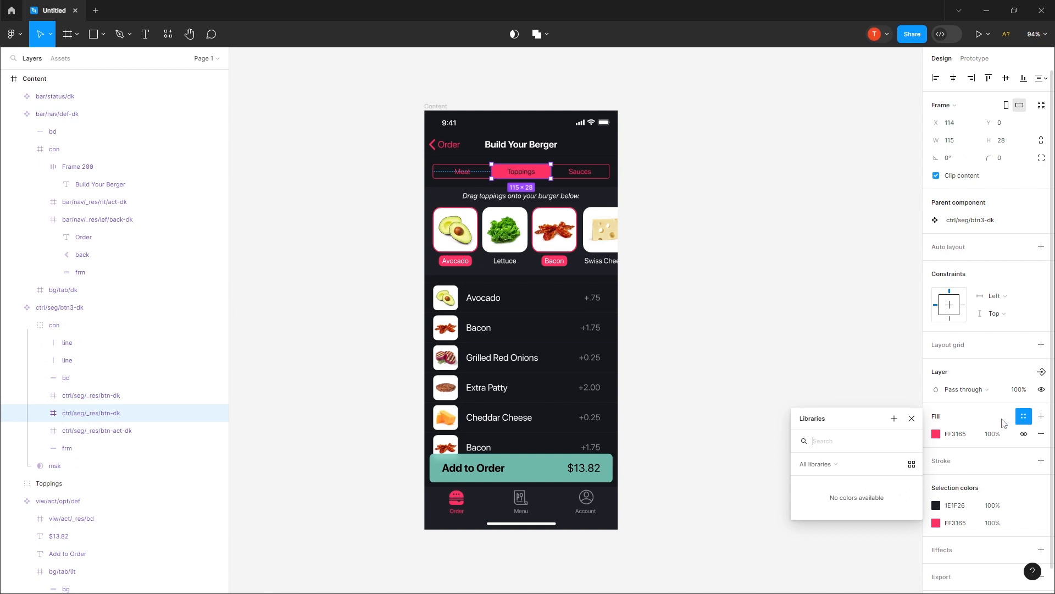
{"action": "left_click", "coordinate": [895, 421]}
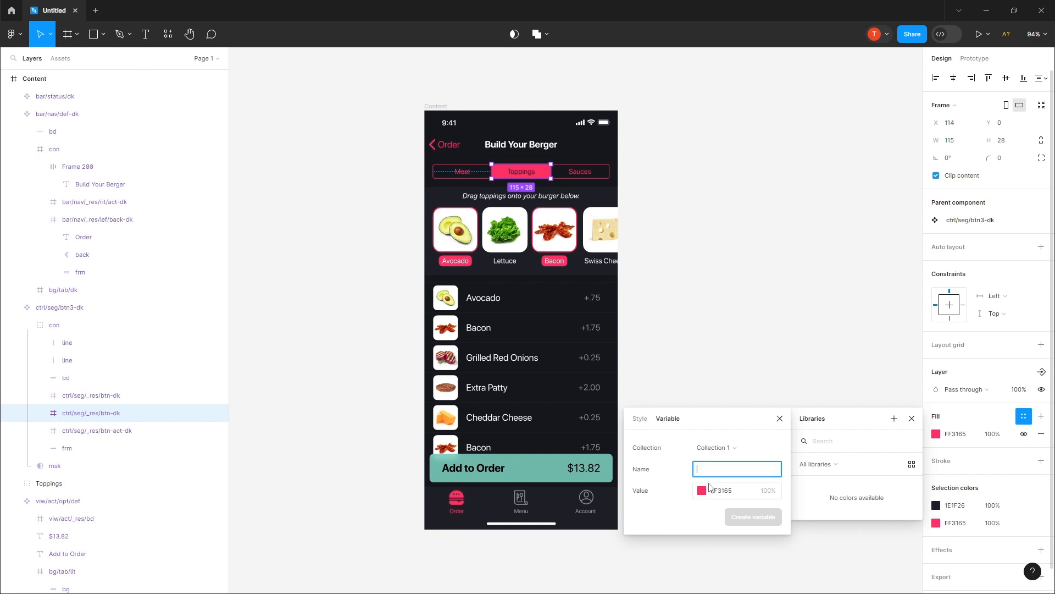
{"action": "type", "text": "Primary"}
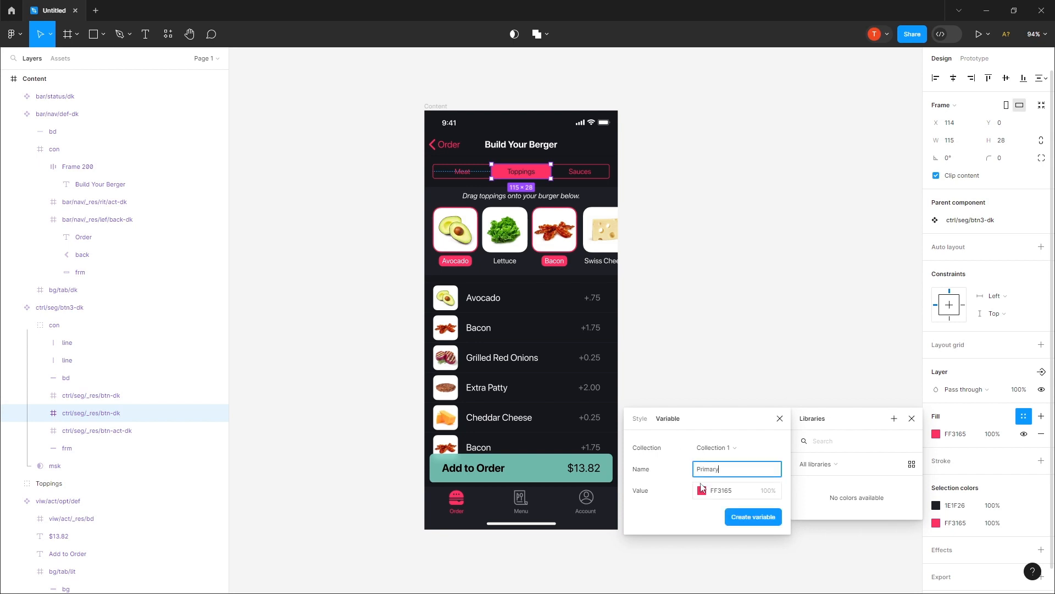
{"action": "left_click", "coordinate": [747, 519]}
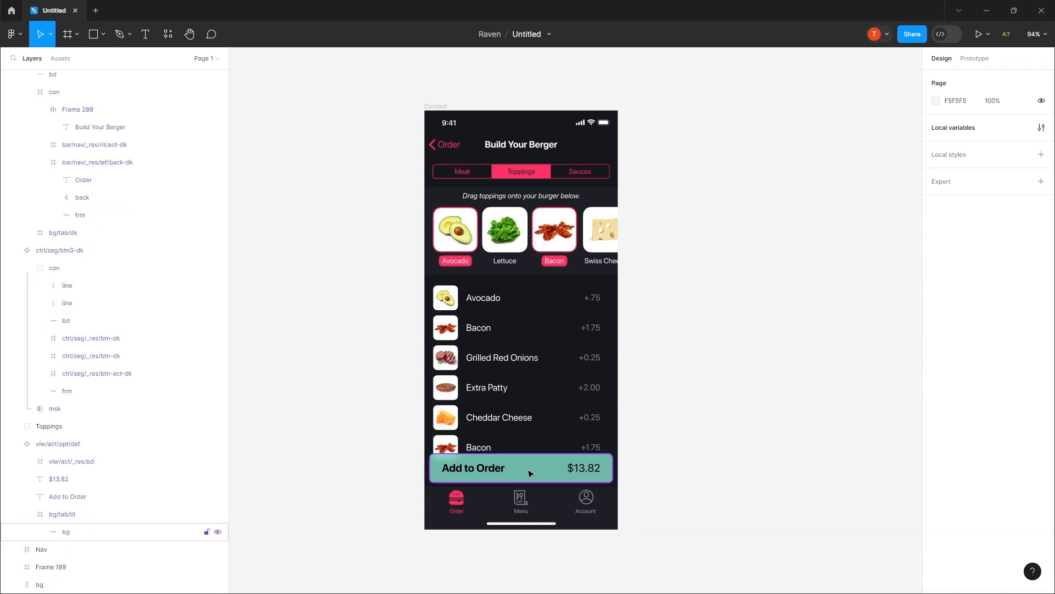
Step: Create a color variable named Secondary from the fill of the Add to Order button's background
{"action": "left_click", "coordinate": [530, 473], "text": "ctrl"}
{"action": "left_click", "coordinate": [1023, 327]}
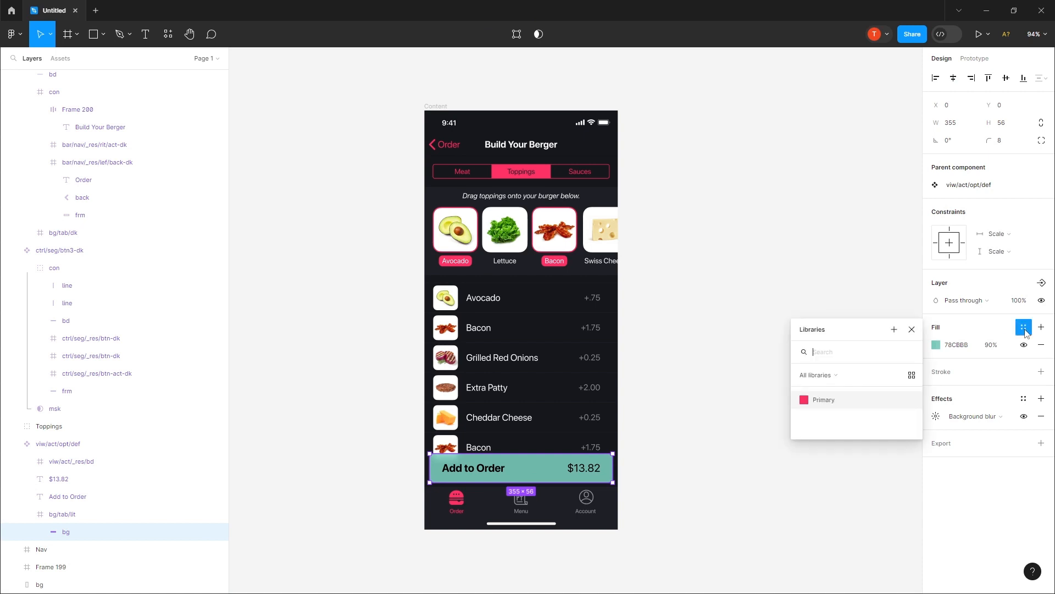
{"action": "left_click", "coordinate": [894, 329]}
{"action": "type", "text": "Secondary"}
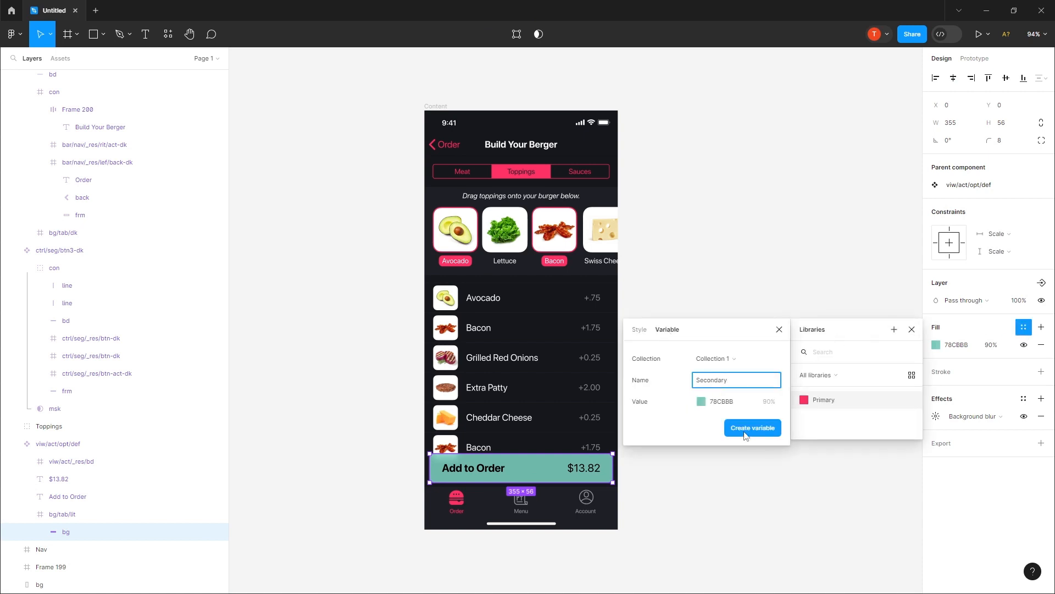
{"action": "left_click", "coordinate": [745, 434]}
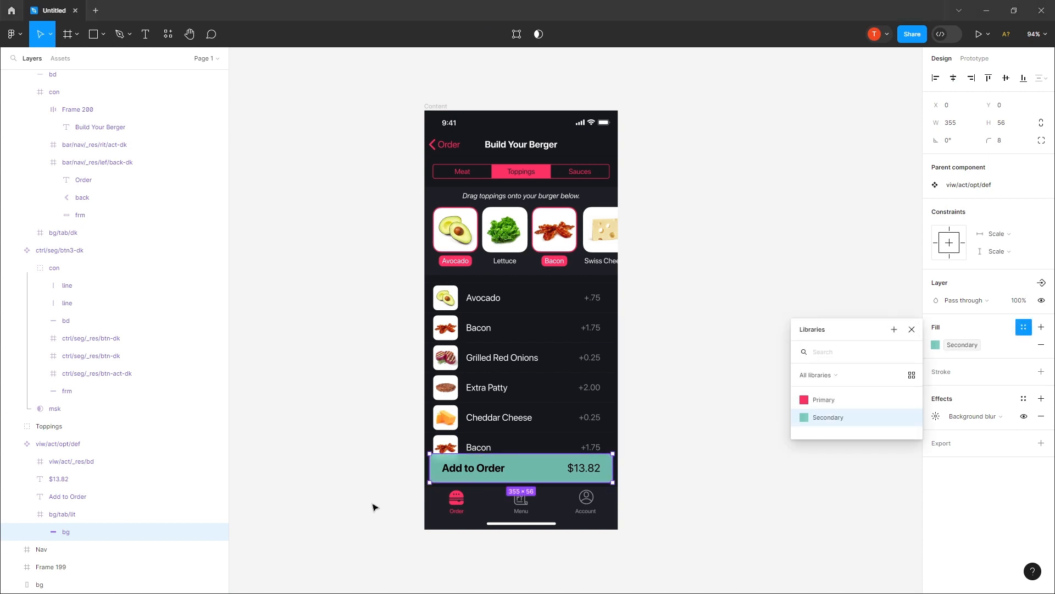
Step: Replace the FF3165 color throughout the Content frame with the Primary variable
{"action": "left_click", "coordinate": [450, 66]}
{"action": "left_click", "coordinate": [434, 107]}
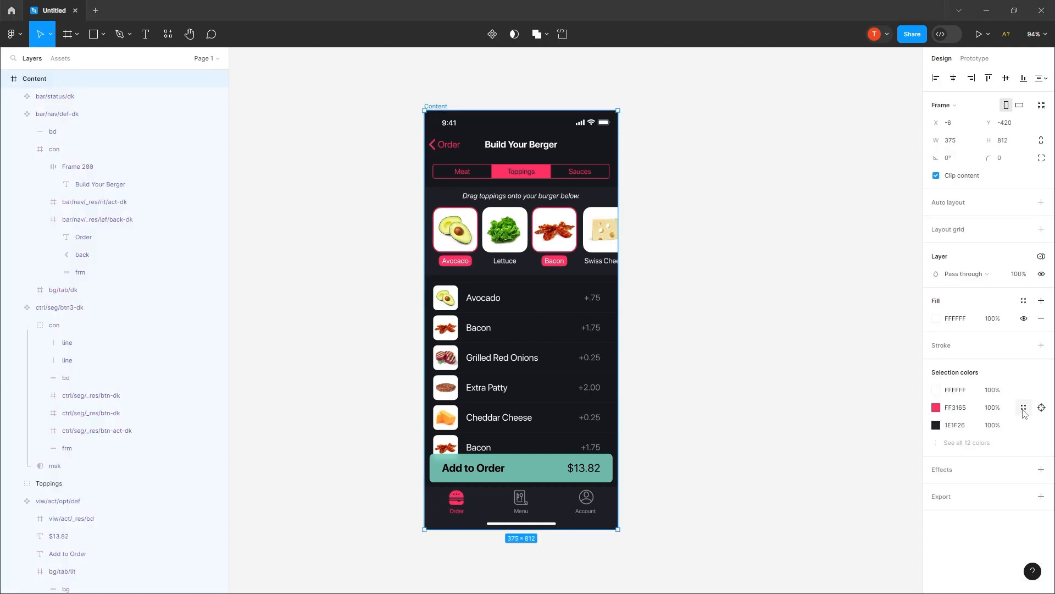
{"action": "left_click", "coordinate": [1023, 409]}
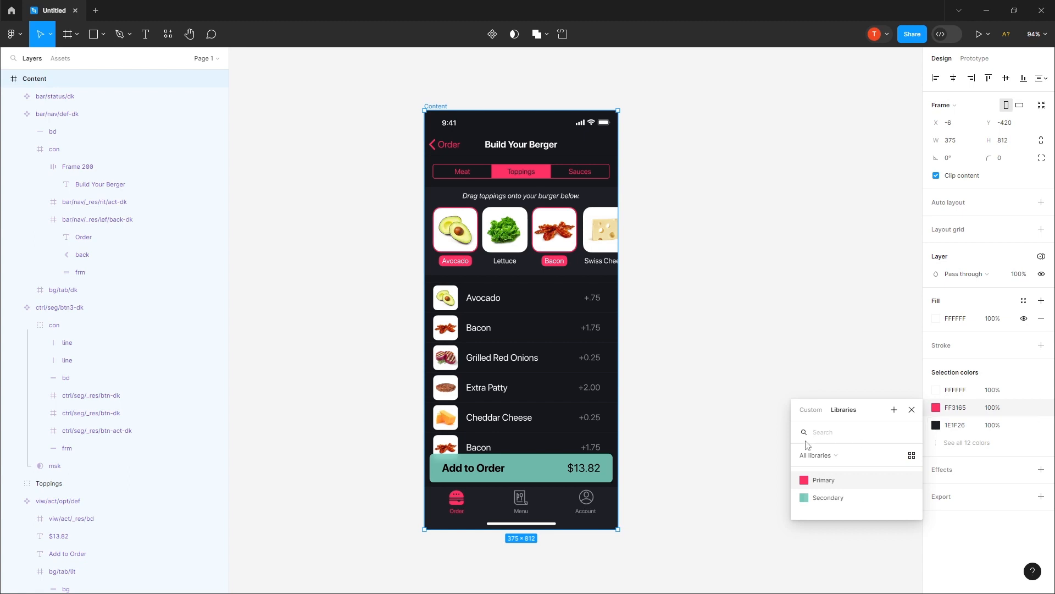
{"action": "left_click", "coordinate": [825, 480]}
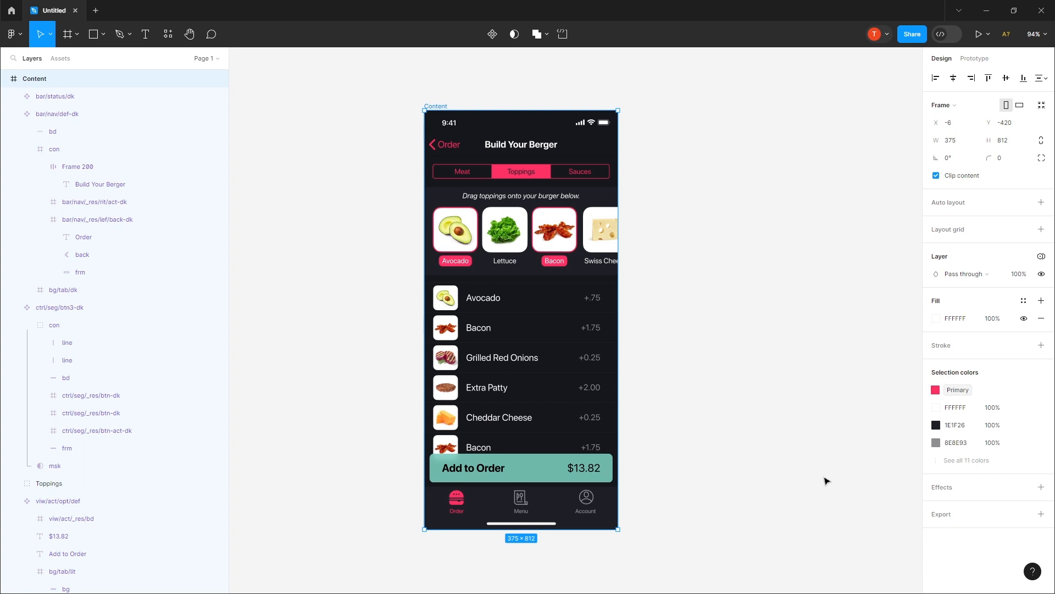
{"action": "left_click", "coordinate": [821, 479]}
Step: Apply the Secondary variable to the fill of the Add to Order button's background and deselect it
{"action": "left_click", "coordinate": [547, 466], "text": "ctrl"}
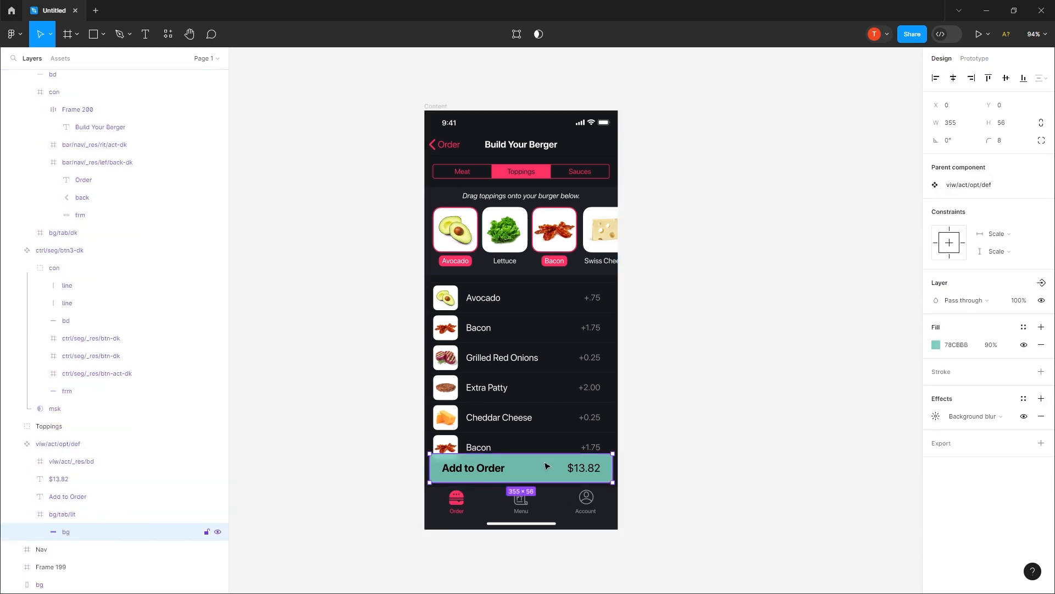
{"action": "left_click", "coordinate": [1023, 328]}
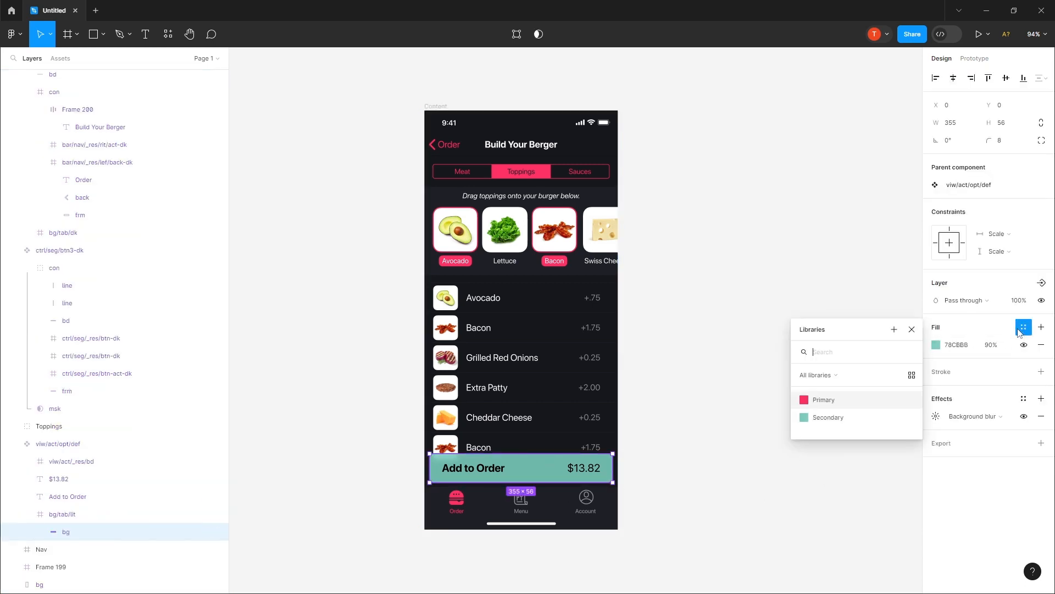
{"action": "left_click", "coordinate": [841, 422]}
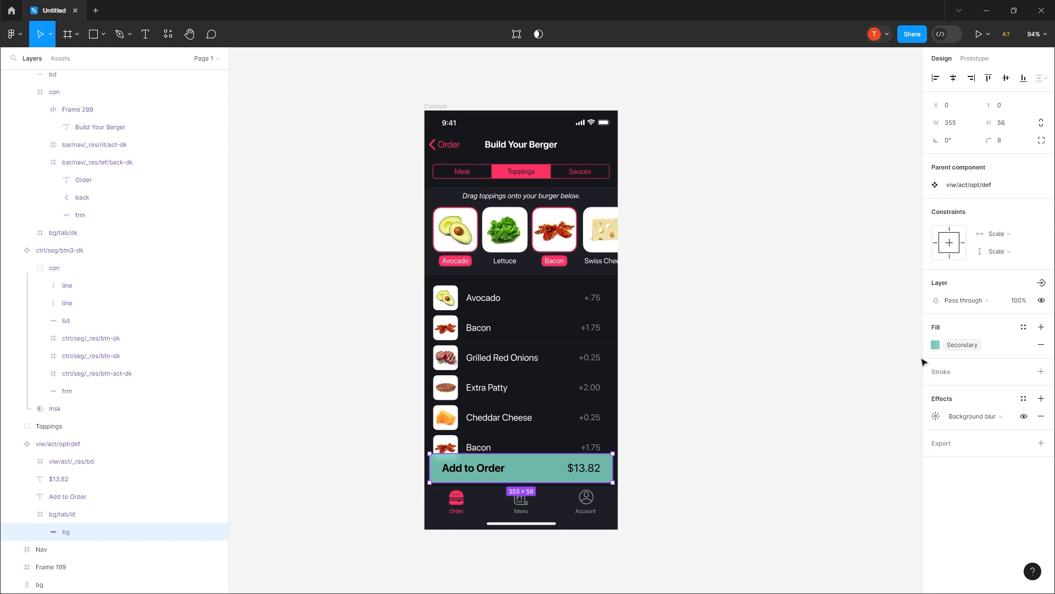
{"action": "left_click", "coordinate": [709, 350]}
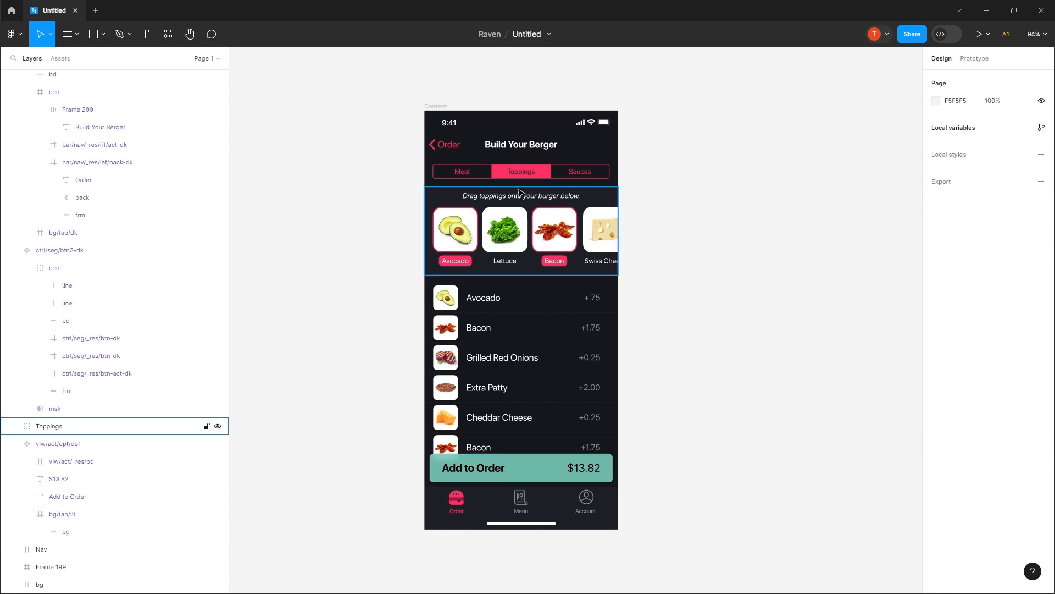
Step: Bind the corner radius of the Avocado topping image to the Number variable
{"action": "left_click", "coordinate": [447, 243]}
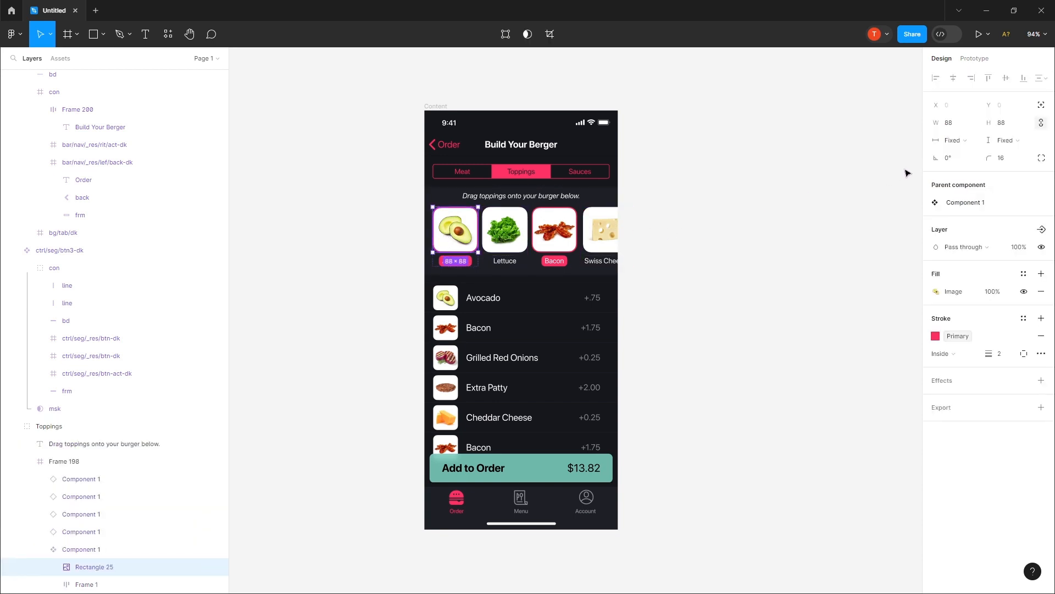
{"action": "left_click", "coordinate": [1026, 159]}
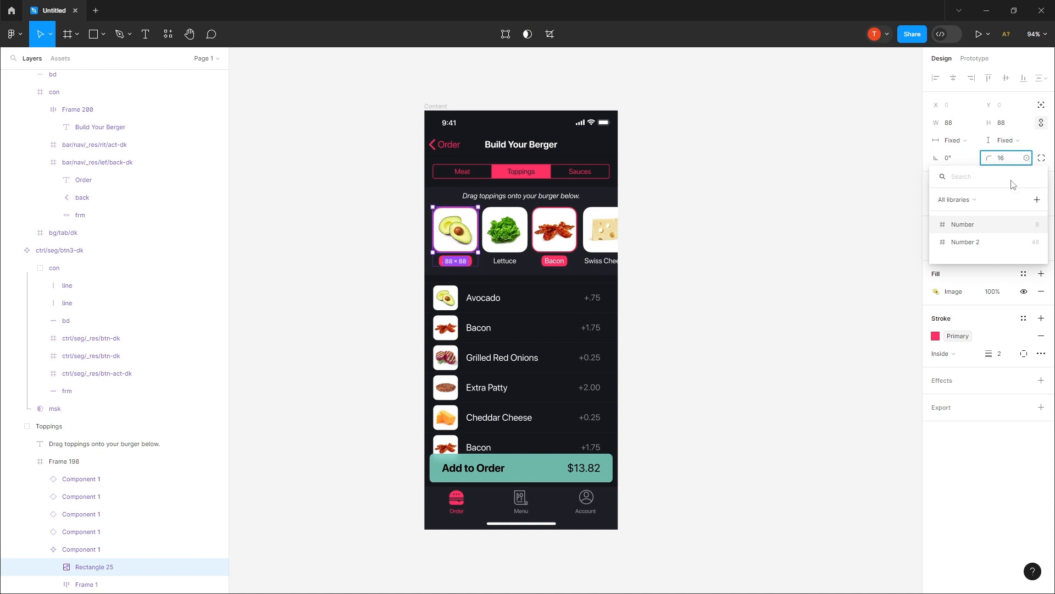
{"action": "left_click", "coordinate": [965, 225]}
Step: Bind the height and width of the Bacon thumbnail in the main list-item component to the Number 2 variable
{"action": "left_click", "coordinate": [446, 298], "text": "ctrl"}
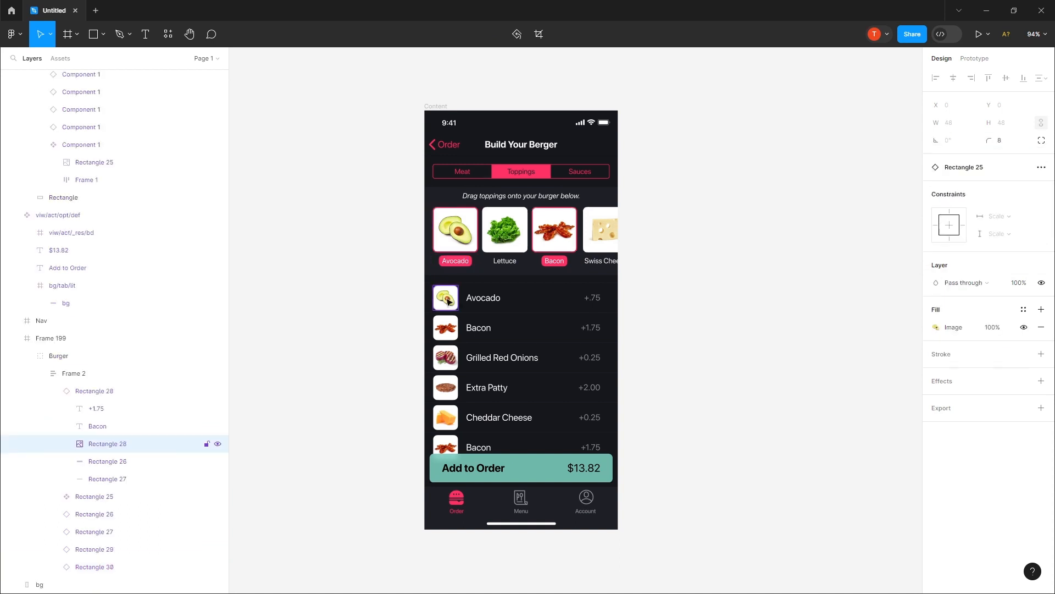
{"action": "left_click", "coordinate": [78, 499]}
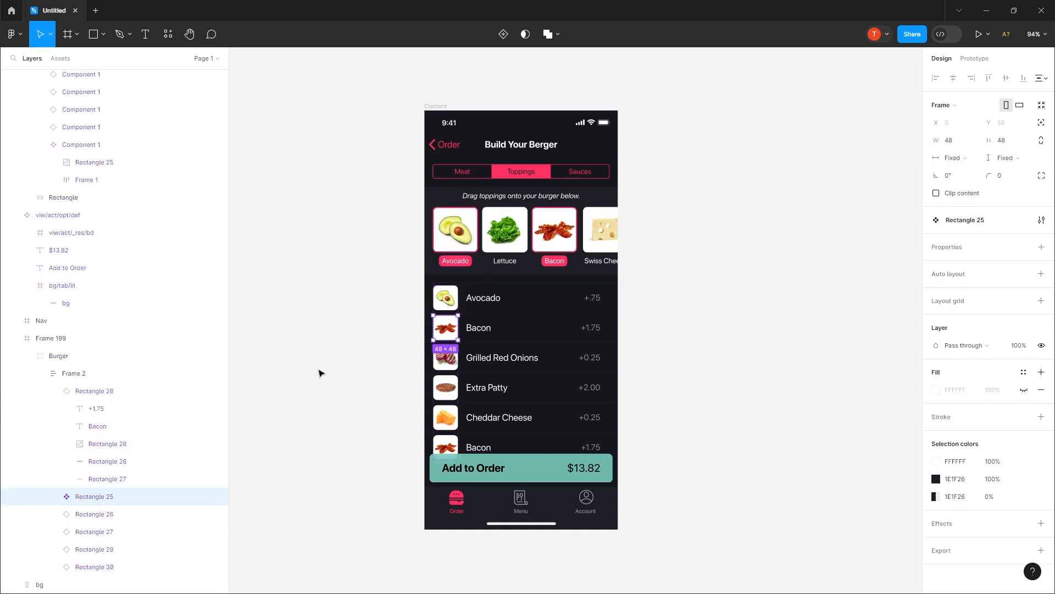
{"action": "left_click", "coordinate": [445, 328], "text": "ctrl"}
{"action": "left_click", "coordinate": [1025, 124]}
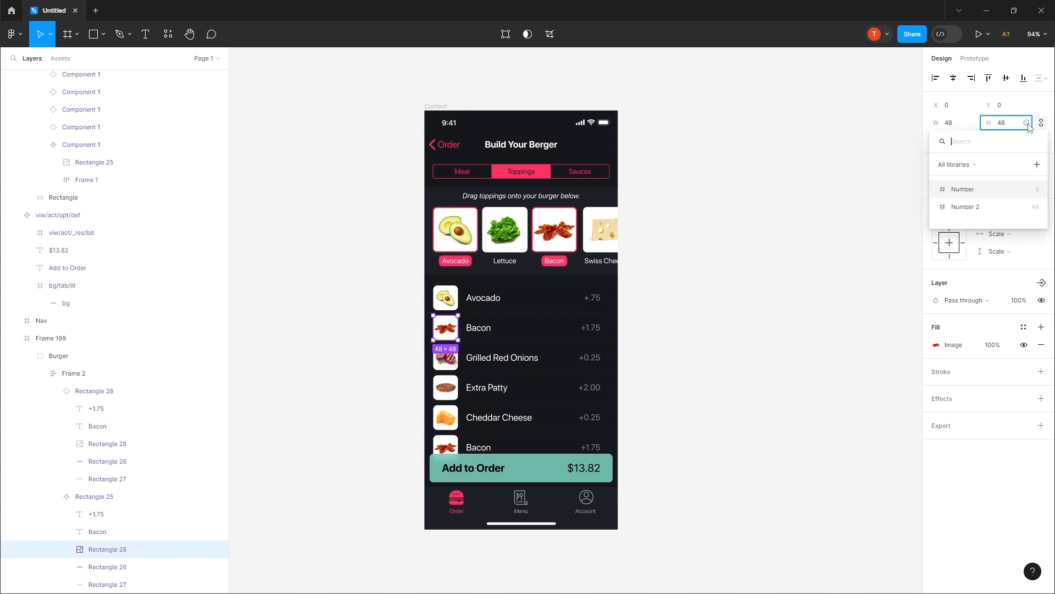
{"action": "left_click", "coordinate": [980, 212]}
{"action": "left_click", "coordinate": [976, 122]}
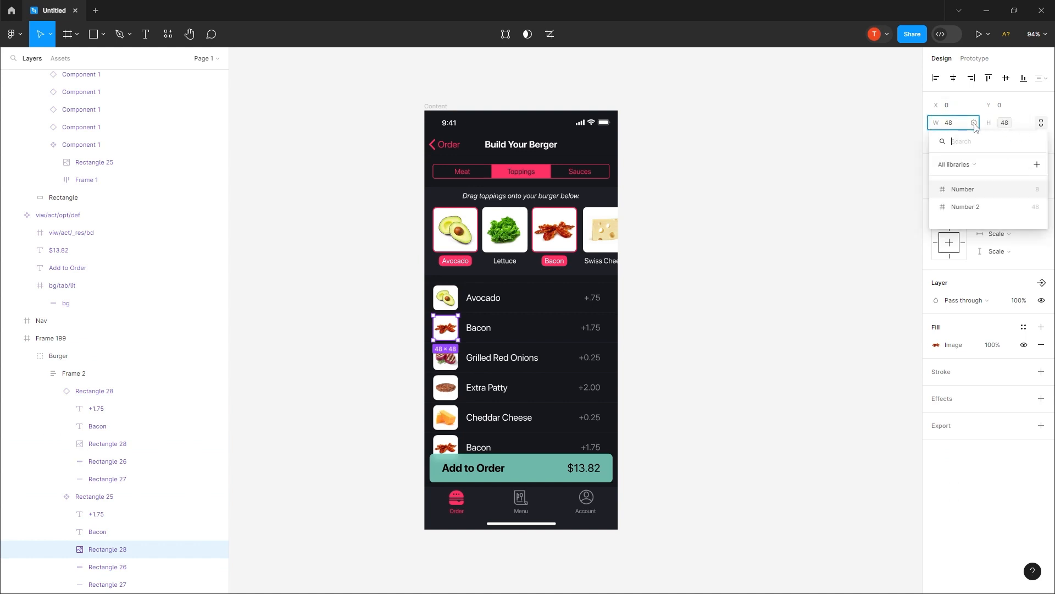
{"action": "left_click", "coordinate": [963, 212]}
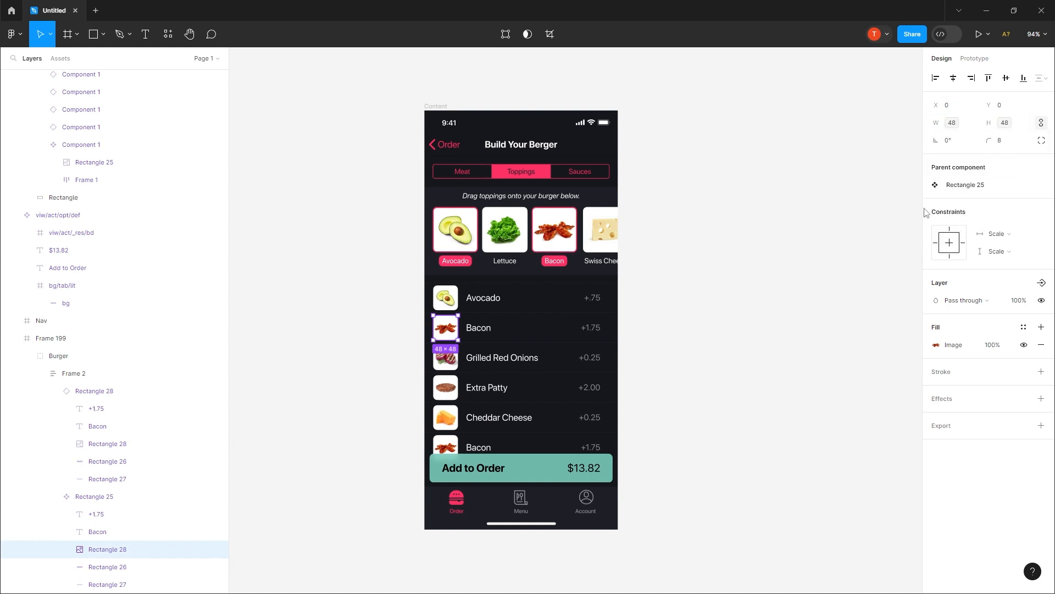
Step: Open the local variables and move and narrow their window so the phone frame stays uncovered
{"action": "left_click", "coordinate": [793, 206]}
{"action": "left_click", "coordinate": [1042, 127]}
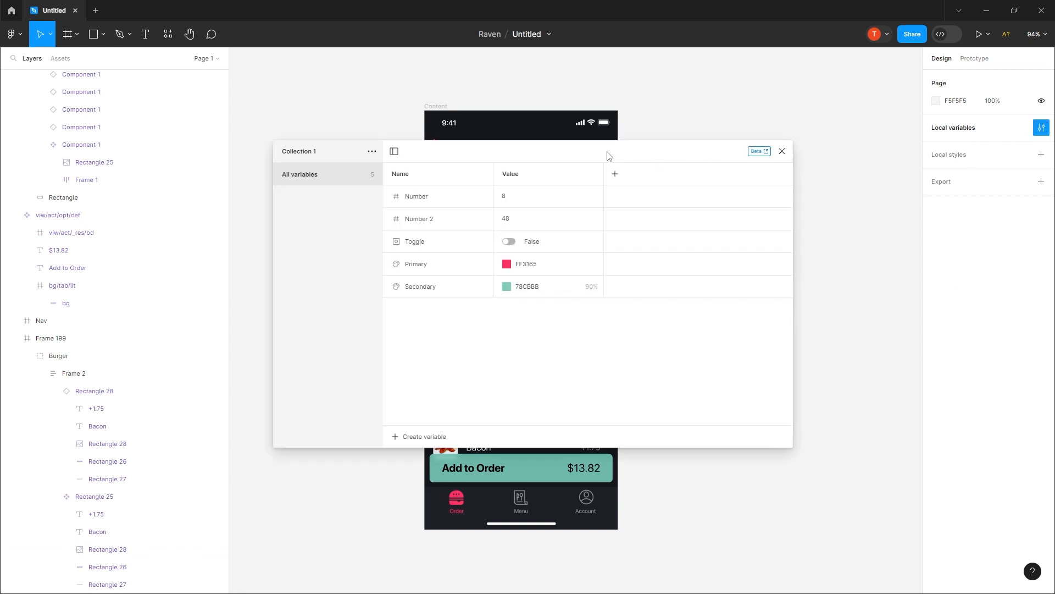
{"action": "left_click_drag", "start_coordinate": [607, 155], "coordinate": [818, 172]}
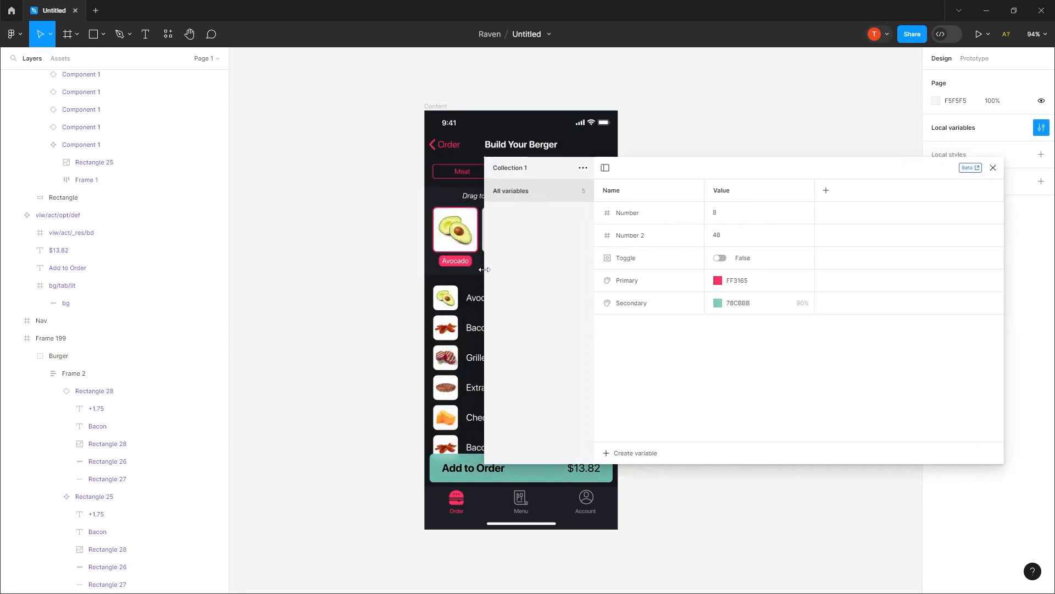
{"action": "left_click_drag", "start_coordinate": [485, 269], "coordinate": [637, 273]}
Step: Try the values 64 and 24 for the Number 2 variable and restore it to 48
{"action": "double_click", "coordinate": [877, 236]}
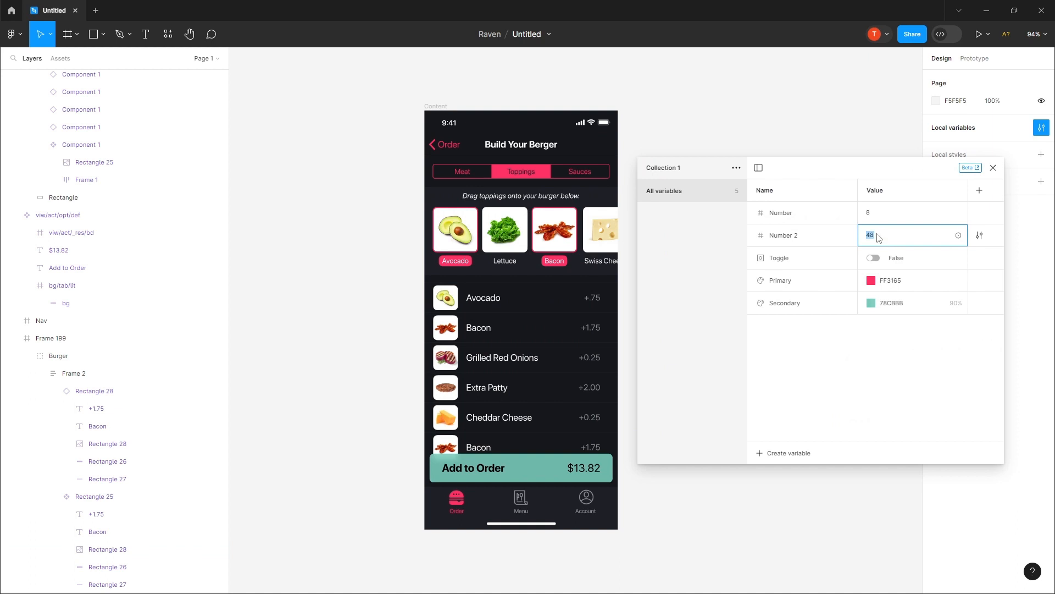
{"action": "type", "text": "64"}
{"action": "key", "text": "Return"}
{"action": "type", "text": "24"}
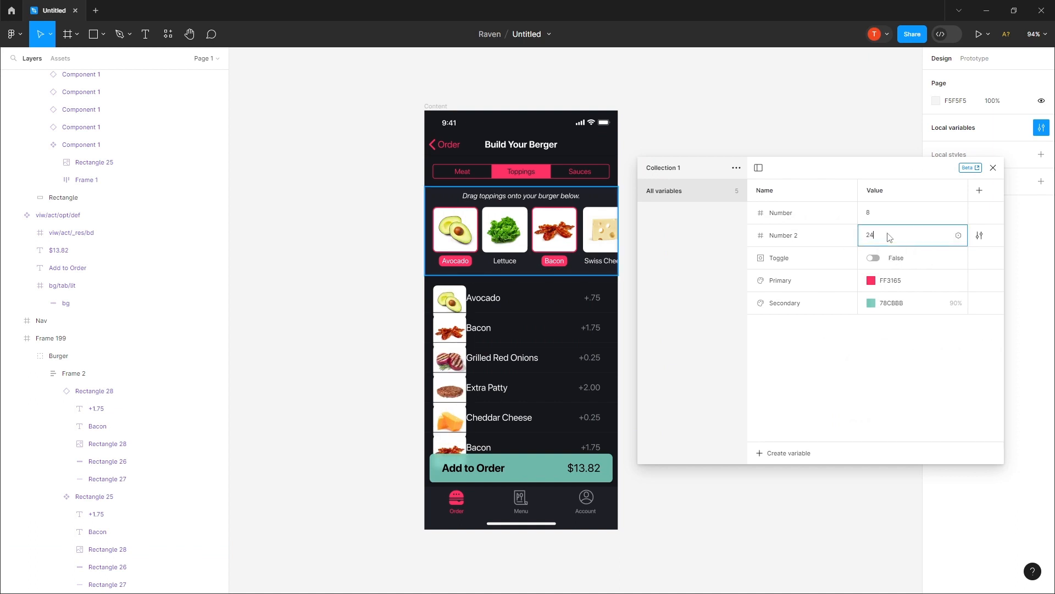
{"action": "key", "text": "Return"}
{"action": "double_click", "coordinate": [889, 236]}
{"action": "type", "text": "48"}
{"action": "key", "text": "Return"}
Step: Try the value 24 for the Number variable and settle on 16
{"action": "double_click", "coordinate": [892, 213]}
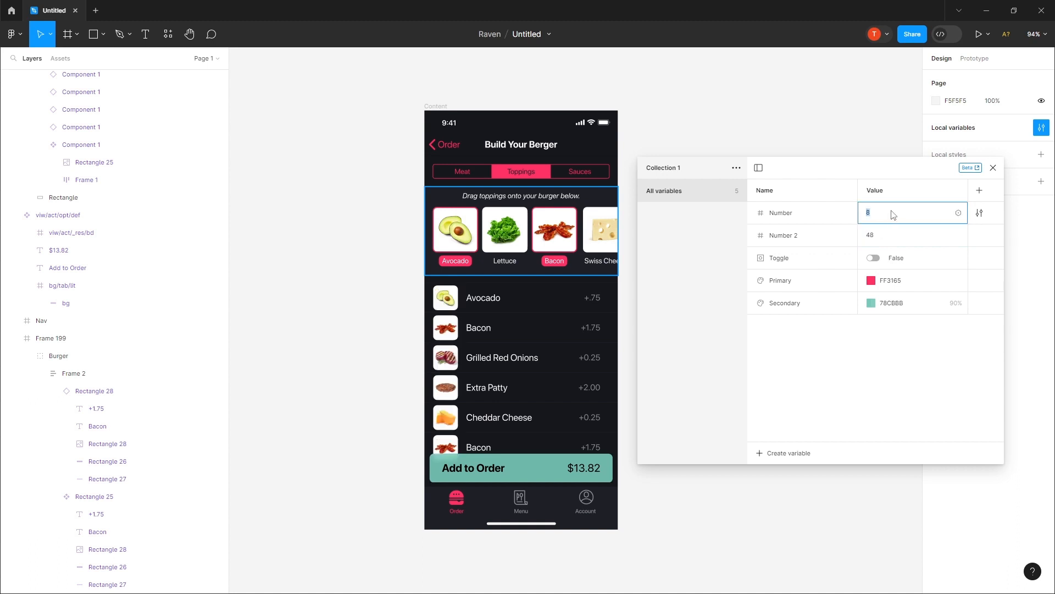
{"action": "type", "text": "24"}
{"action": "key", "text": "Return"}
{"action": "double_click", "coordinate": [894, 214]}
{"action": "type", "text": "16"}
{"action": "key", "text": "Return"}
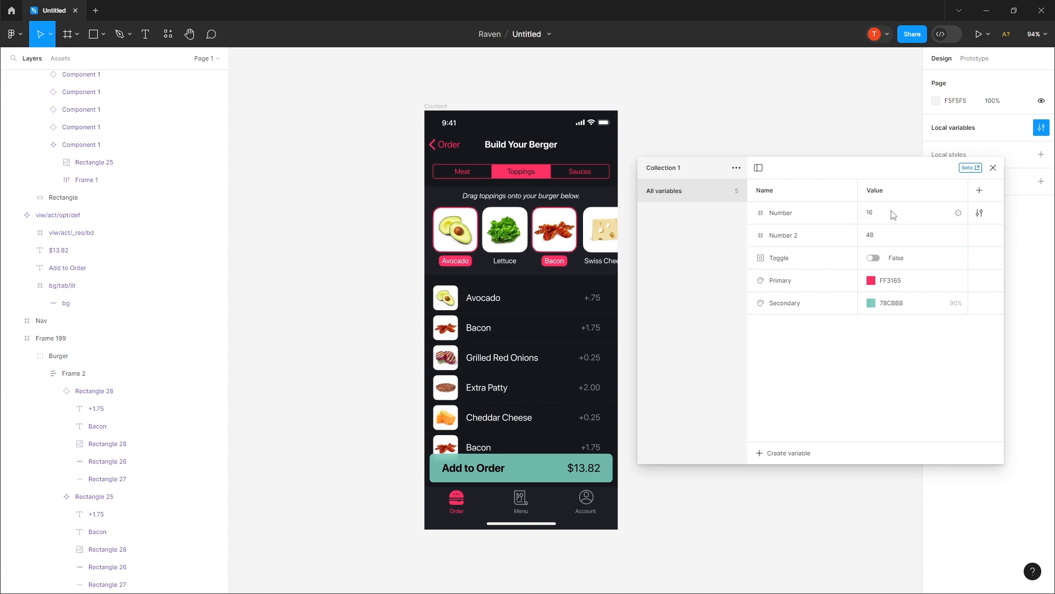
Step: Change the Primary color variable to blue 315EFF
{"action": "left_click", "coordinate": [871, 280]}
{"action": "mouse_move", "coordinate": [955, 452]}
{"action": "left_mouse_down"}
{"action": "mouse_move", "coordinate": [937, 452]}
{"action": "mouse_move", "coordinate": [955, 452]}
{"action": "left_mouse_up"}
{"action": "left_click", "coordinate": [987, 295]}
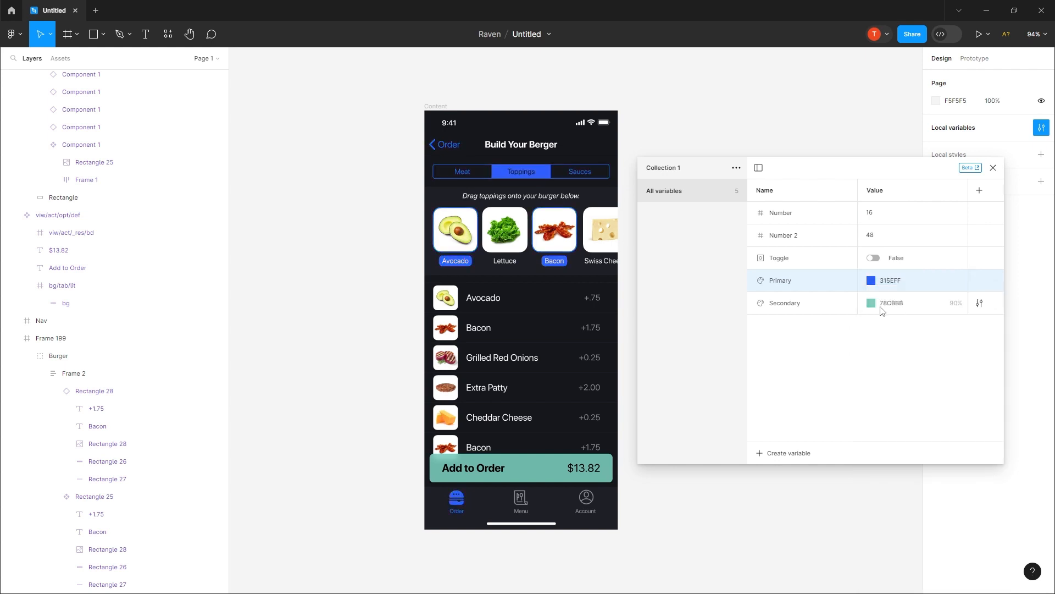
Step: Change the Secondary color variable to yellow DEC334, trying a purple shade first
{"action": "left_click", "coordinate": [871, 304]}
{"action": "left_click_drag", "start_coordinate": [891, 408], "coordinate": [969, 329]}
{"action": "left_click_drag", "start_coordinate": [955, 453], "coordinate": [970, 454]}
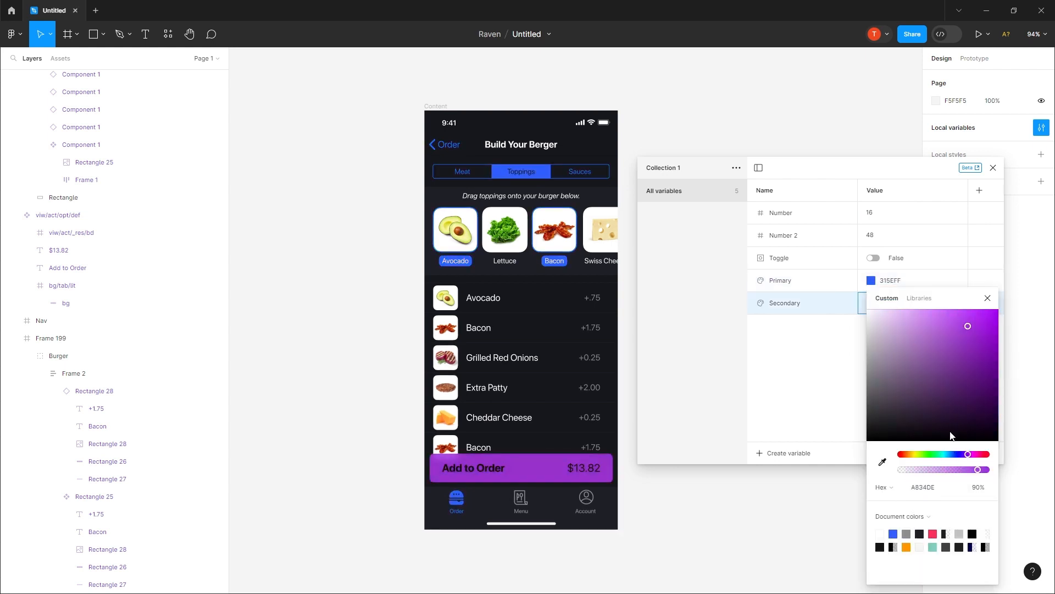
{"action": "left_click", "coordinate": [914, 454]}
{"action": "left_click", "coordinate": [988, 298]}
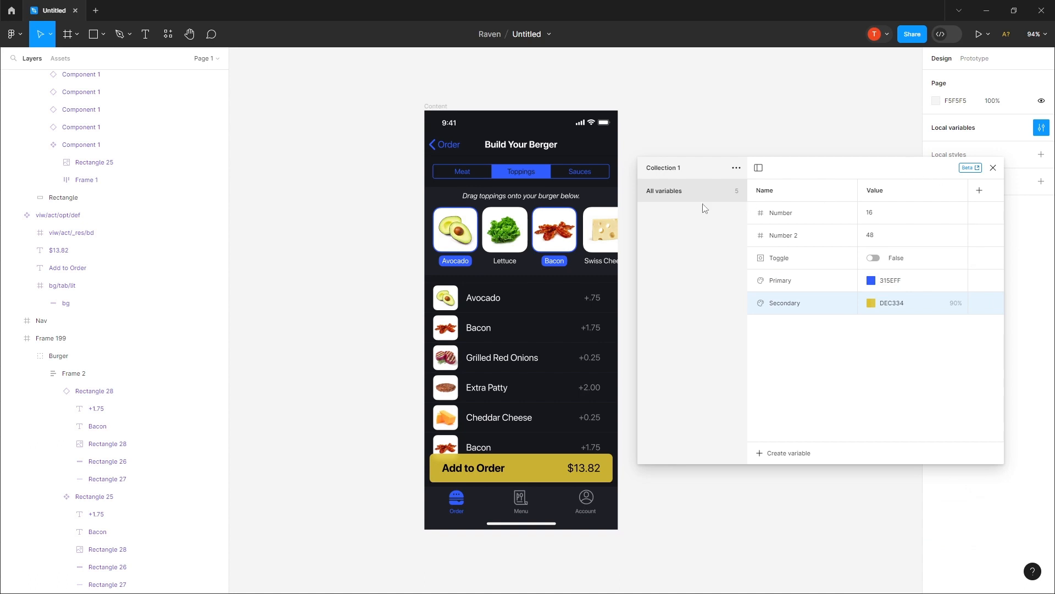
Step: Add a second mode to the variable collection and set its Number value to 8 and Number 2 value to 36
{"action": "left_click_drag", "start_coordinate": [638, 214], "coordinate": [508, 219]}
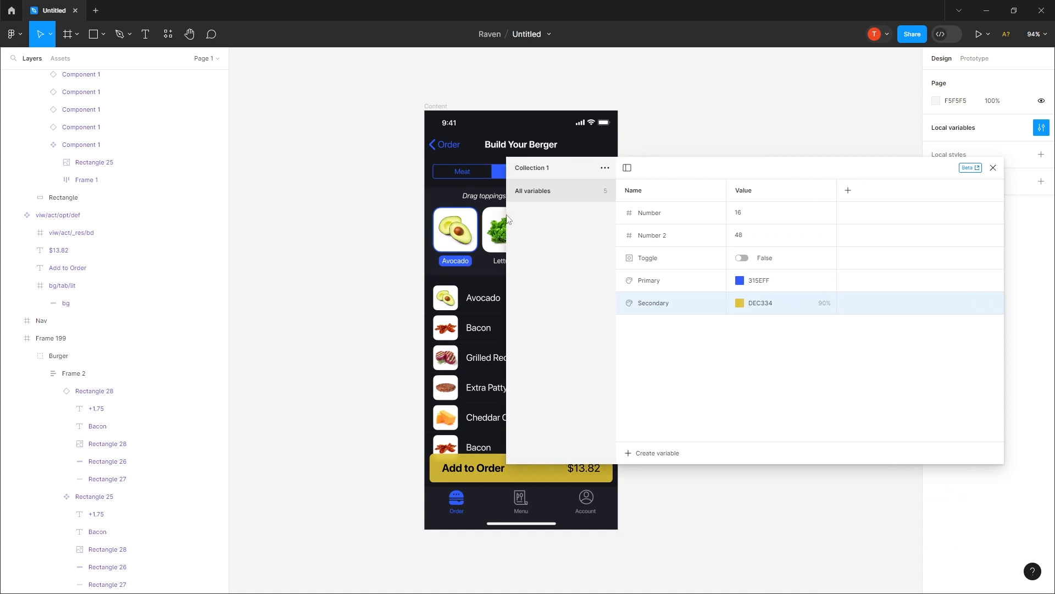
{"action": "left_click", "coordinate": [848, 190]}
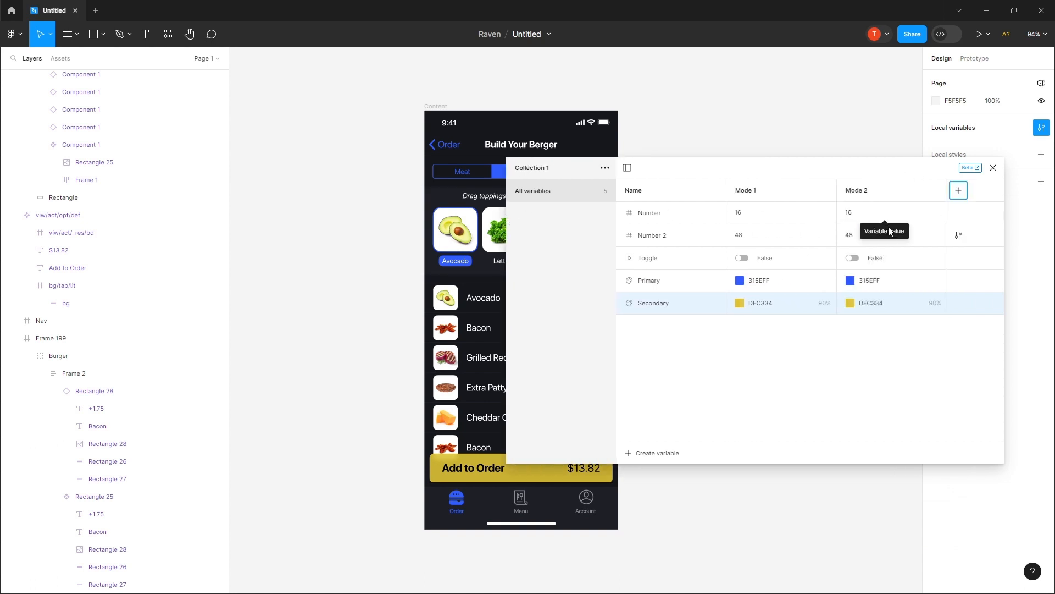
{"action": "left_click", "coordinate": [880, 213]}
{"action": "type", "text": "8"}
{"action": "left_click", "coordinate": [869, 235]}
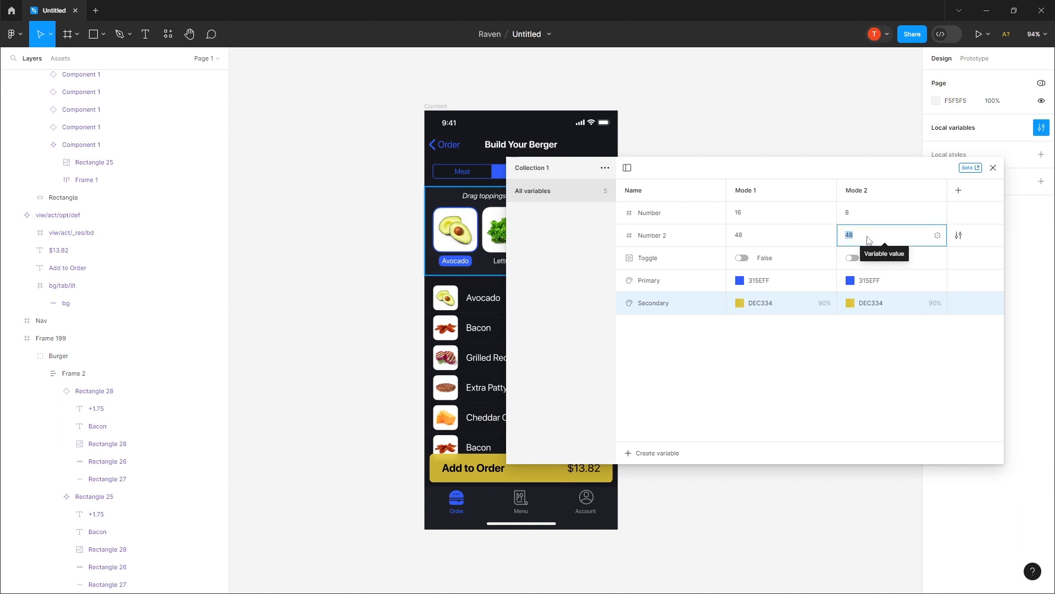
{"action": "type", "text": "36"}
{"action": "key", "text": "Return"}
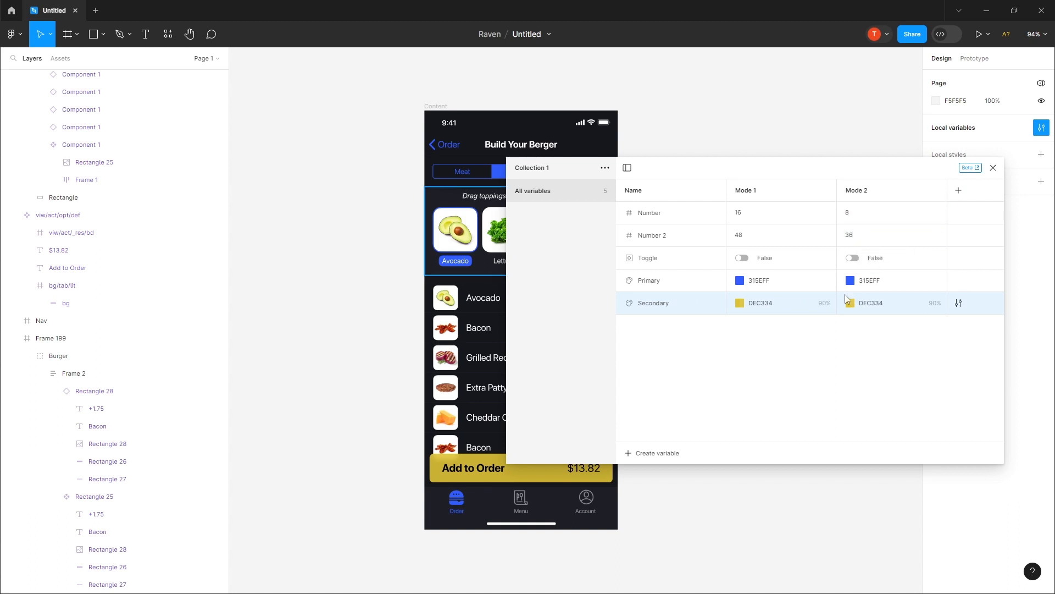
Step: Set the Primary color variable's Mode 2 value to red FF3131
{"action": "left_click", "coordinate": [852, 282]}
{"action": "left_click", "coordinate": [850, 281]}
{"action": "left_click", "coordinate": [961, 452]}
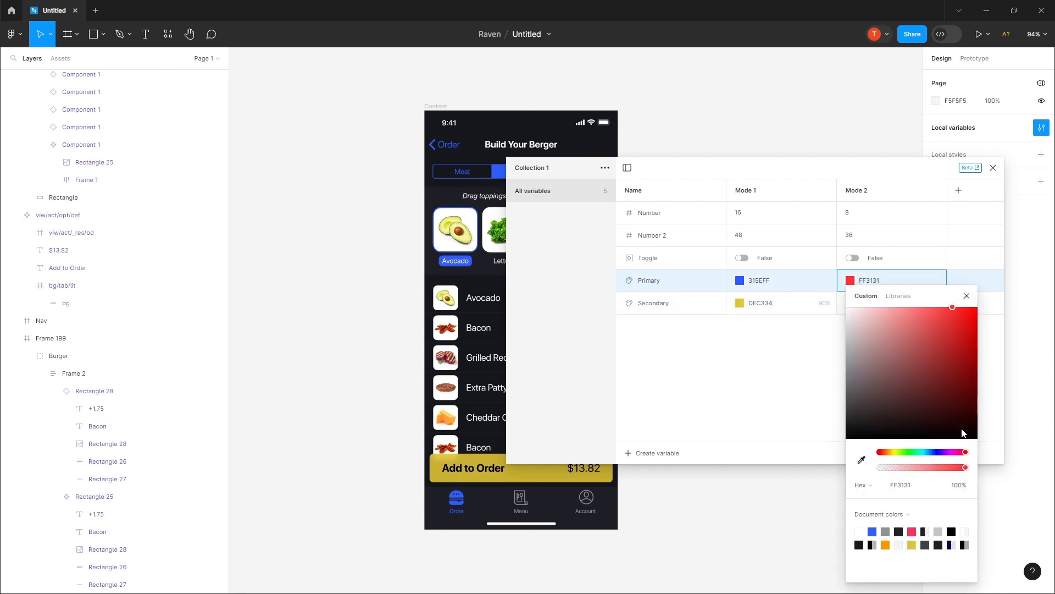
{"action": "left_click", "coordinate": [966, 296]}
Step: Change the Secondary color variable's Mode 2 value to a dark blue and close the variables window
{"action": "left_click", "coordinate": [851, 307]}
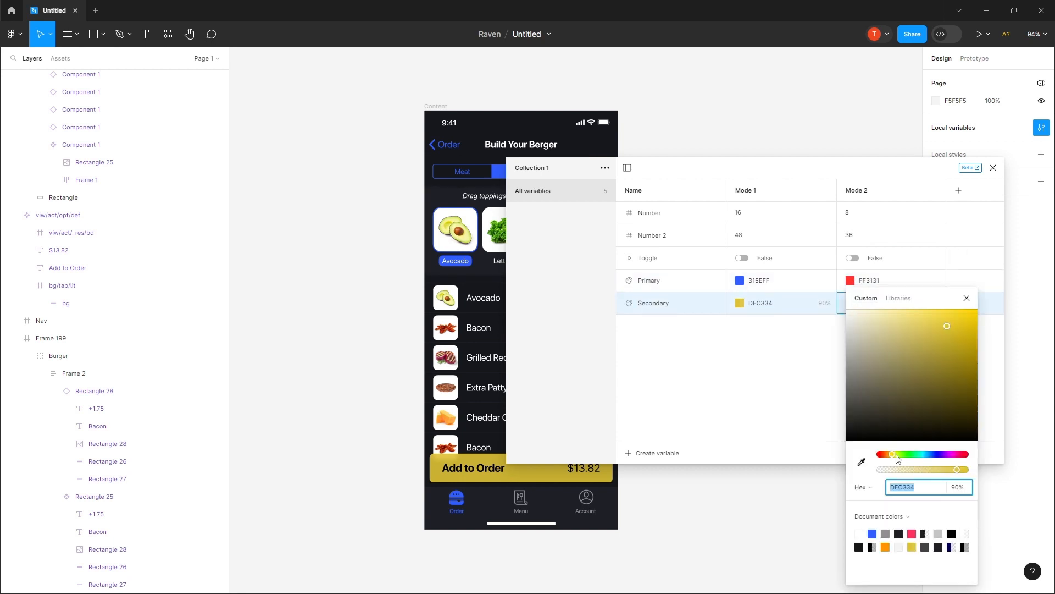
{"action": "left_click_drag", "start_coordinate": [898, 459], "coordinate": [934, 454]}
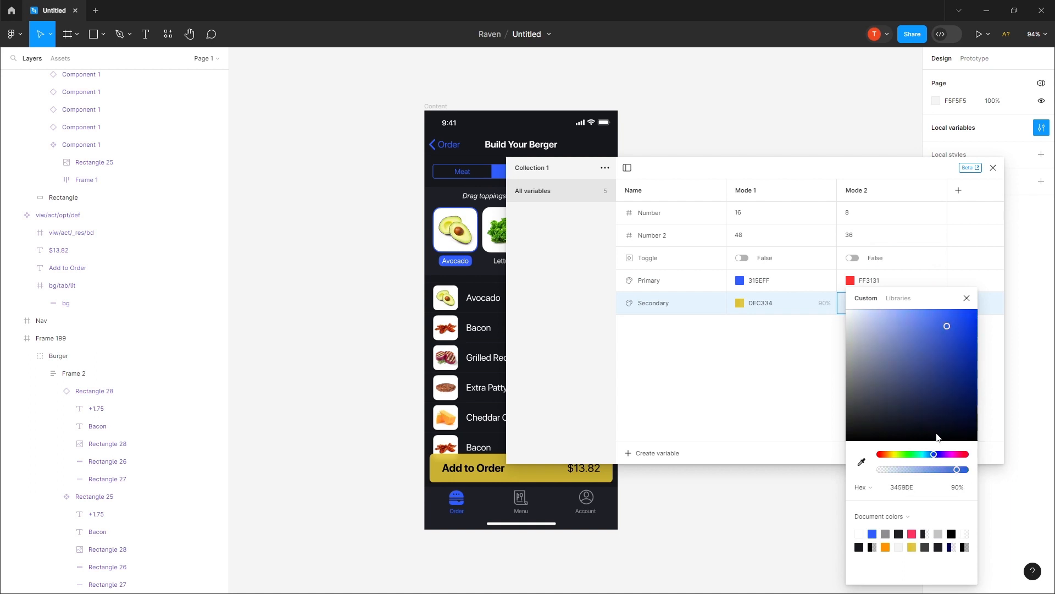
{"action": "left_click", "coordinate": [955, 370]}
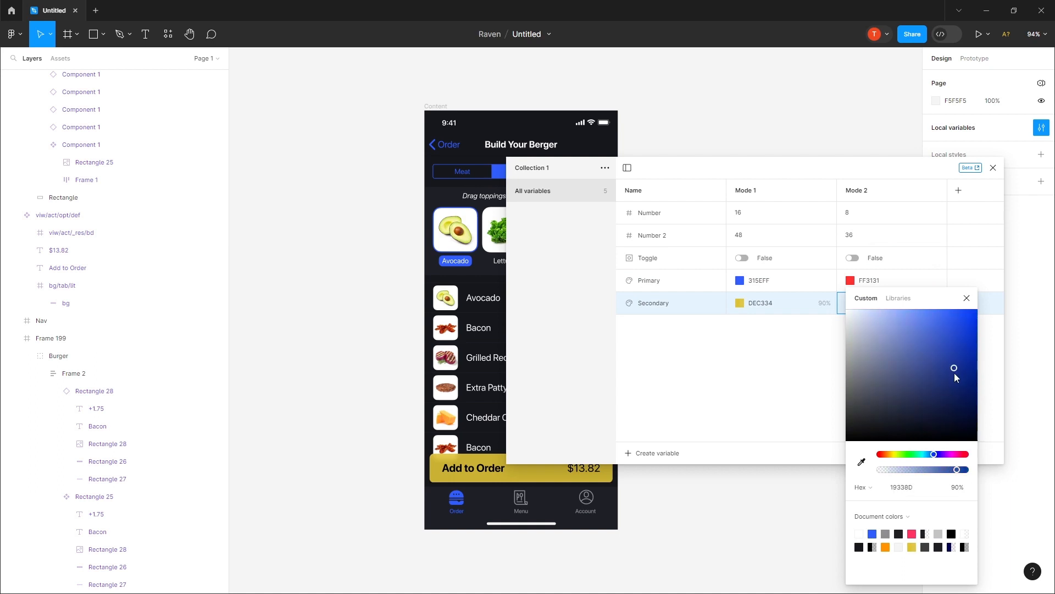
{"action": "left_click", "coordinate": [967, 298]}
{"action": "left_click", "coordinate": [993, 168]}
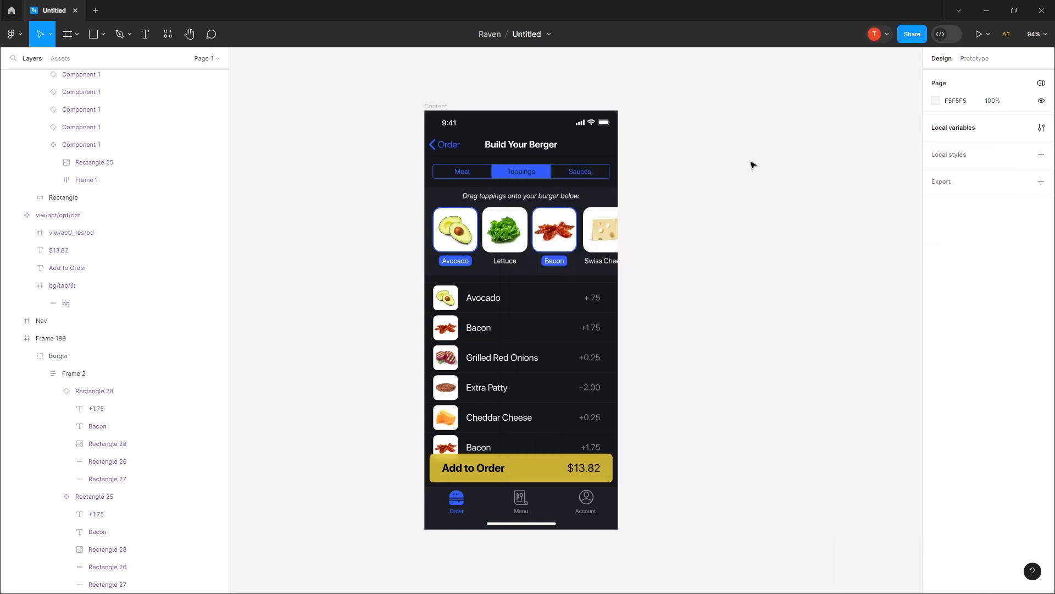
Step: Apply Mode 2 of Collection 1 to the page, and switch the page to Mode 1
{"action": "left_click", "coordinate": [1043, 84]}
{"action": "mouse_move", "coordinate": [994, 118]}
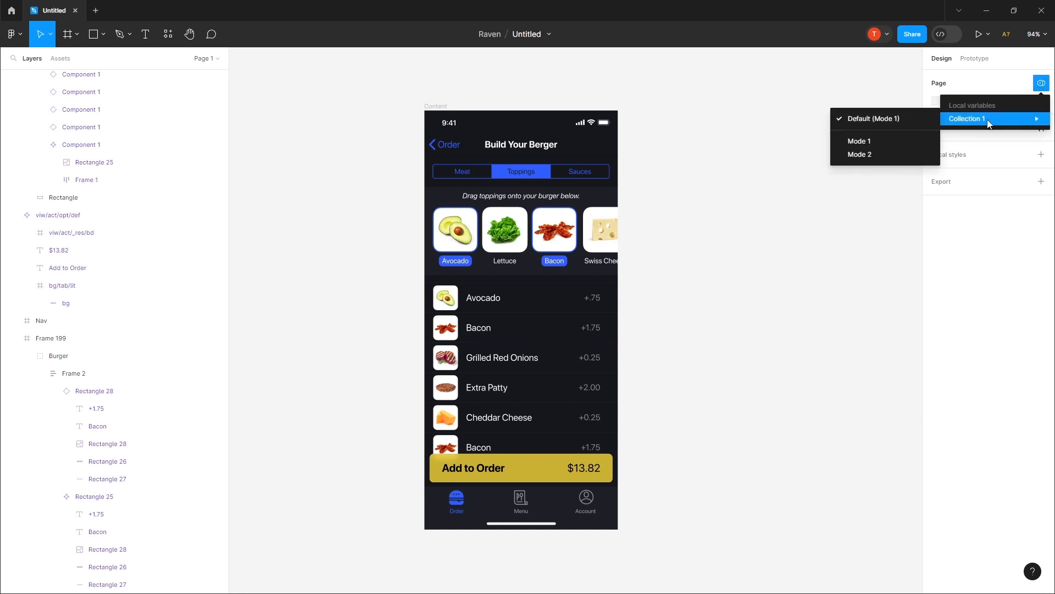
{"action": "left_click", "coordinate": [860, 159]}
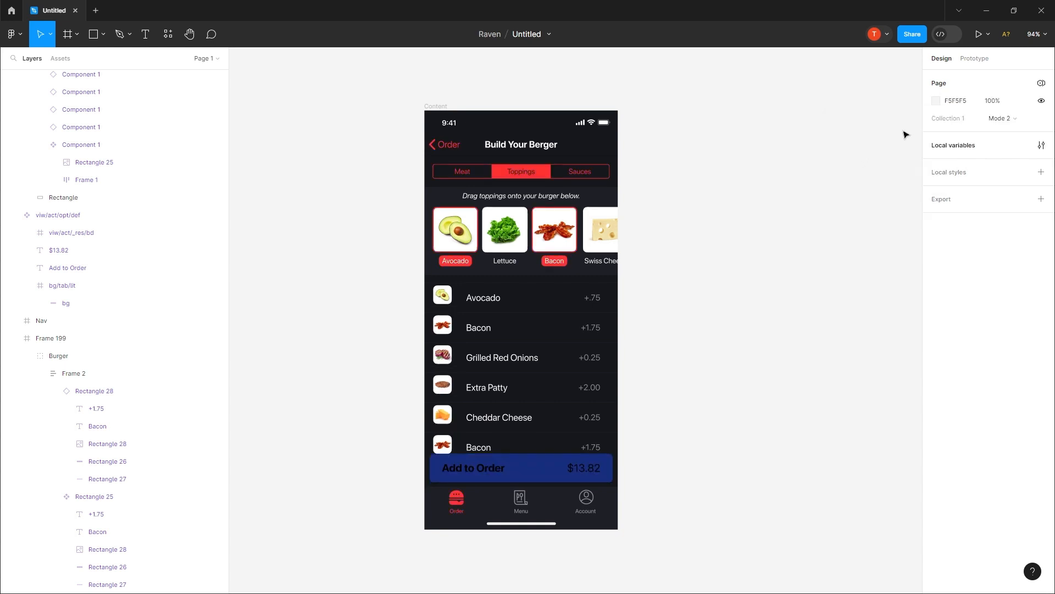
{"action": "left_click", "coordinate": [1041, 84]}
{"action": "mouse_move", "coordinate": [981, 118]}
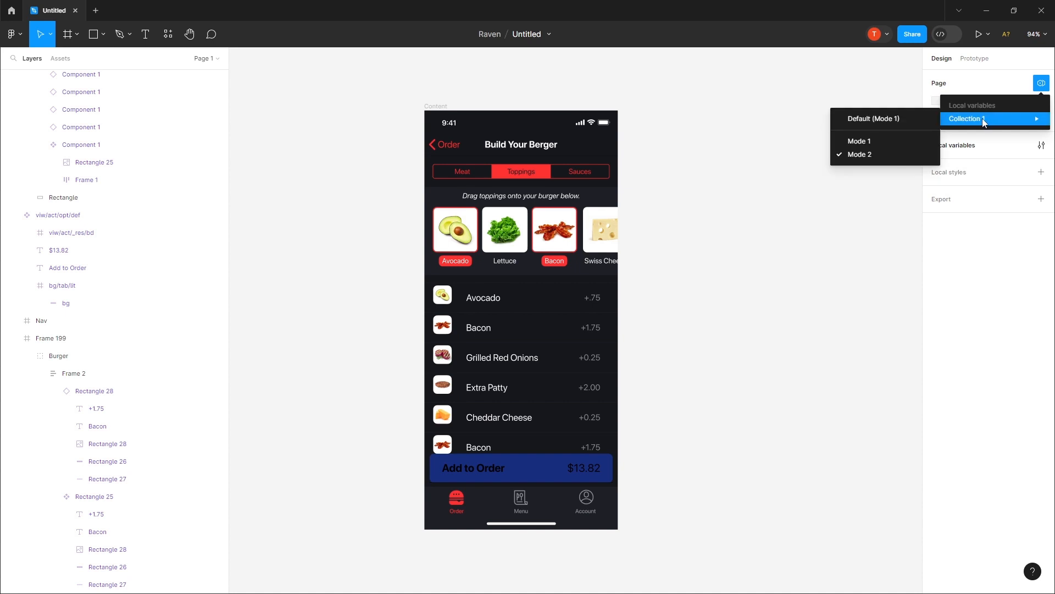
{"action": "left_click", "coordinate": [858, 141]}
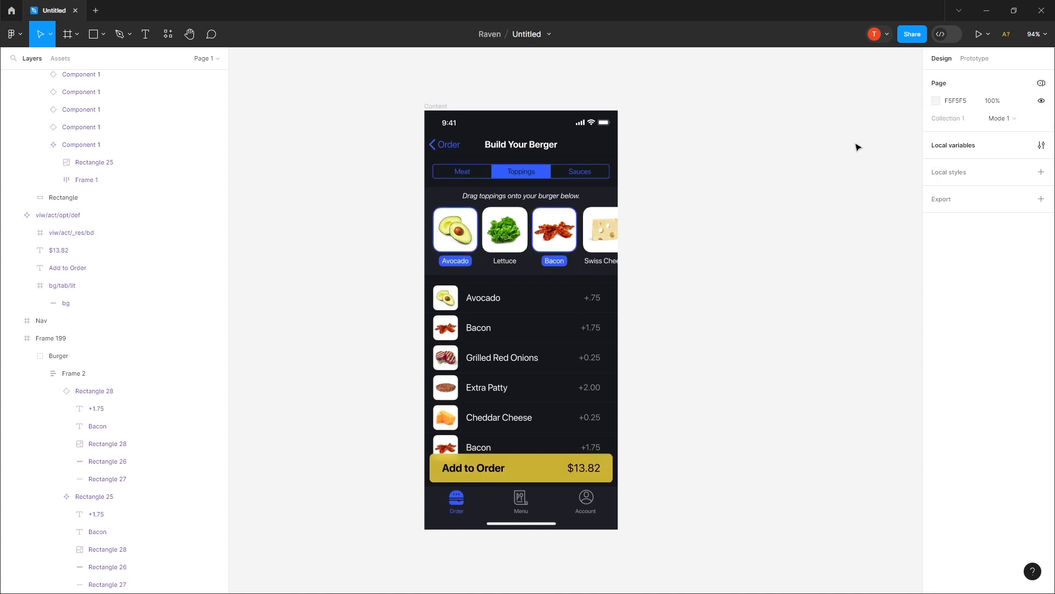
Step: Switch the page's variable mode to Mode 2 once more and return it to Mode 1
{"action": "left_click", "coordinate": [1042, 84]}
{"action": "mouse_move", "coordinate": [981, 118]}
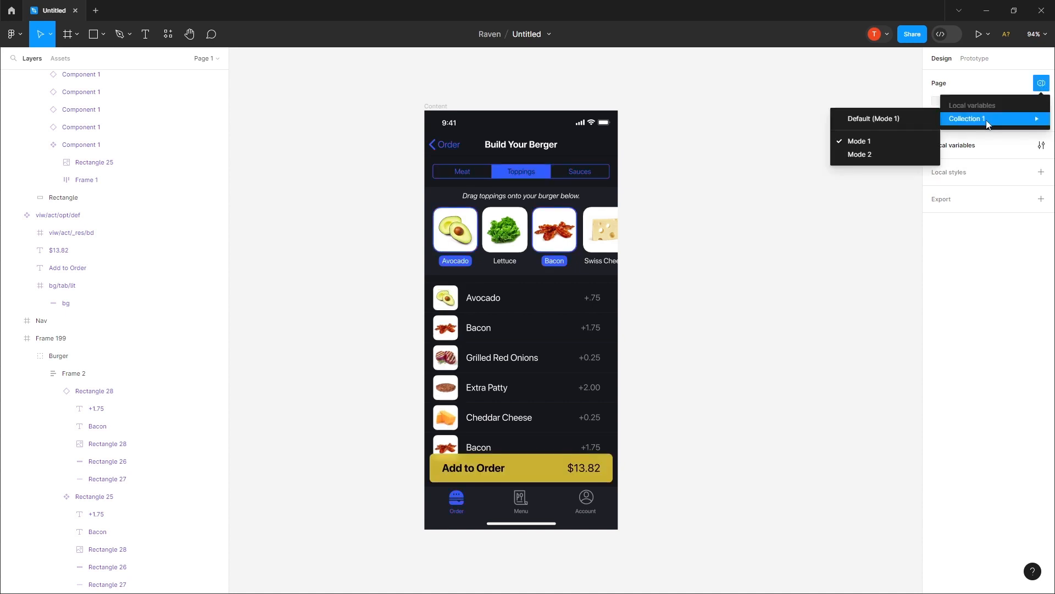
{"action": "left_click", "coordinate": [889, 158]}
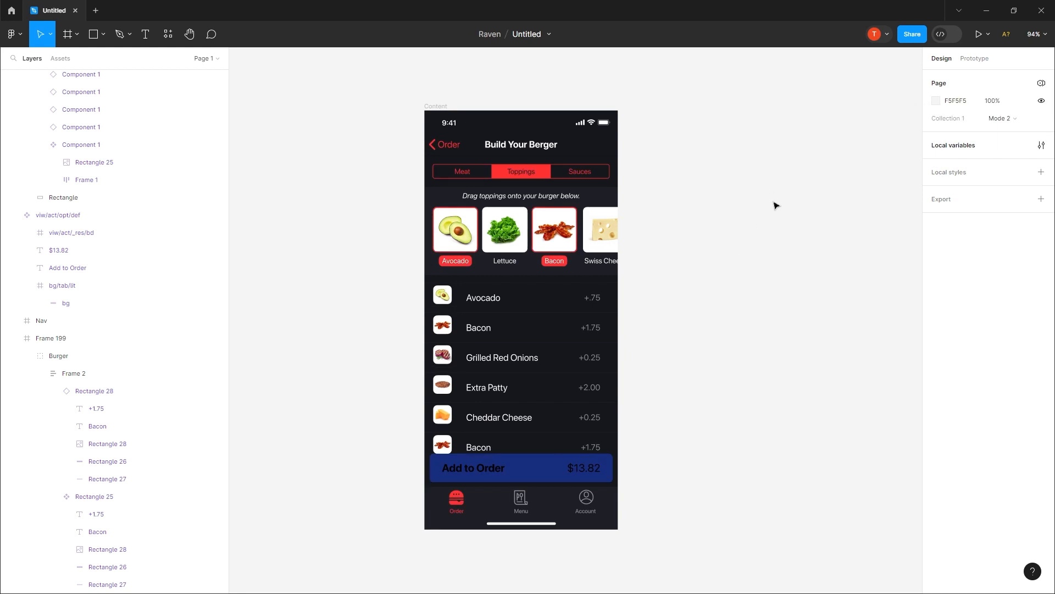
{"action": "left_click", "coordinate": [1041, 83]}
{"action": "mouse_move", "coordinate": [980, 117]}
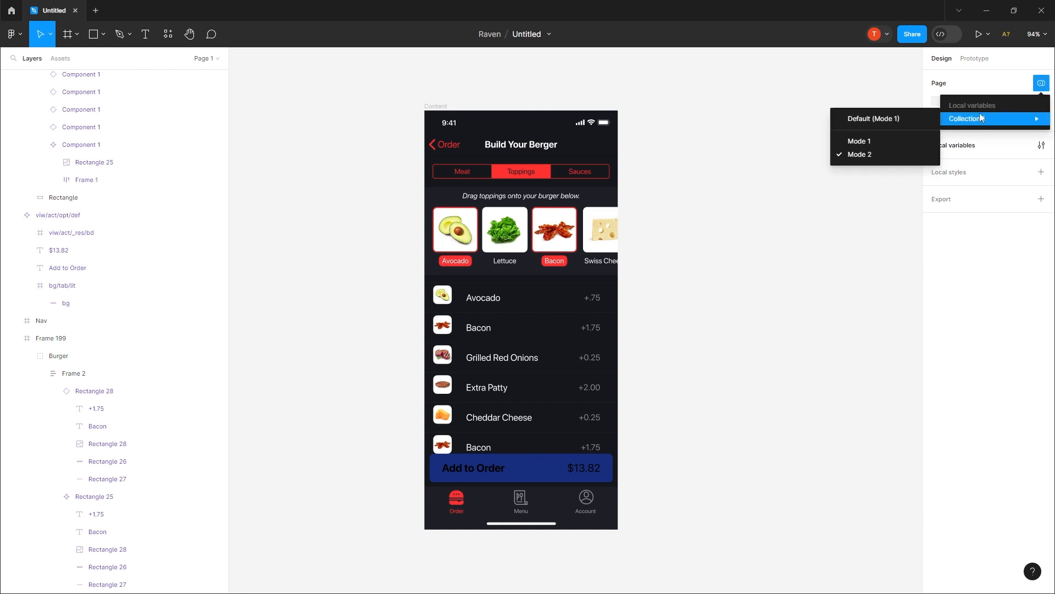
{"action": "left_click", "coordinate": [869, 141]}
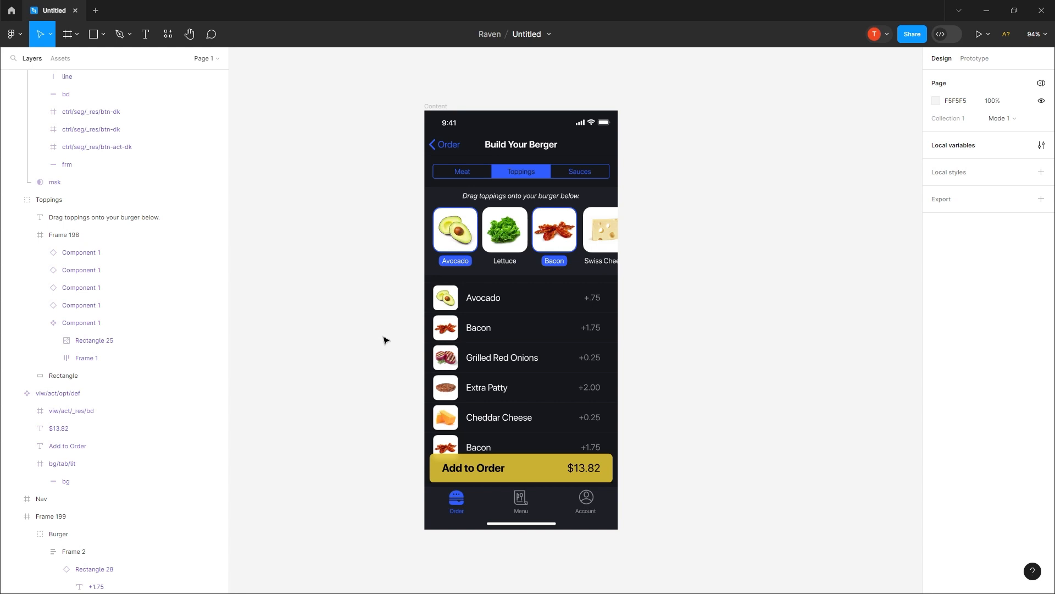
Step: Give the Avocado topping component an on-click prototype interaction that sets the Toggle variable to true
{"action": "left_click", "coordinate": [448, 229]}
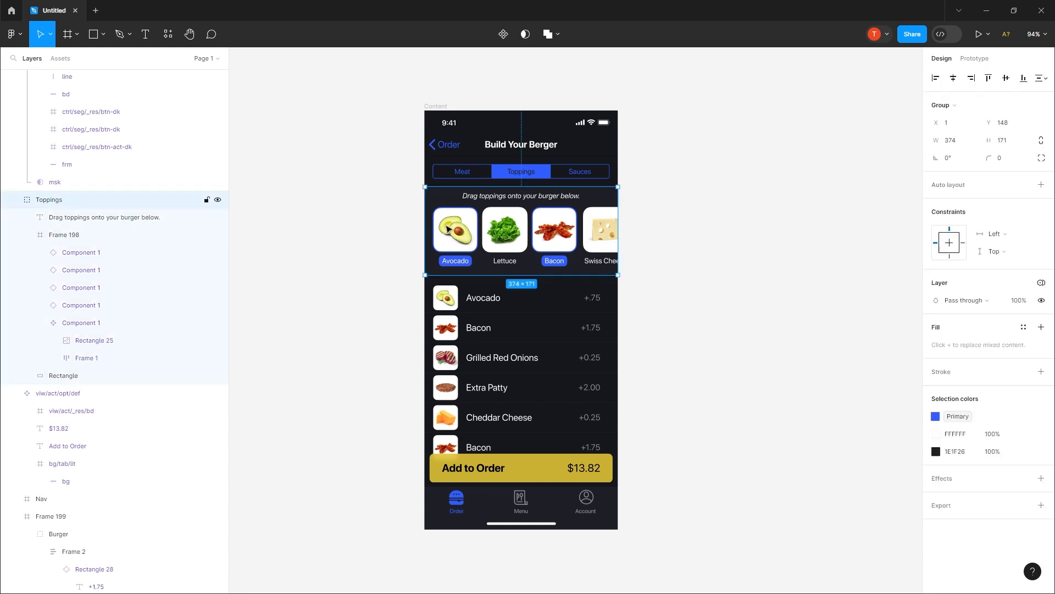
{"action": "left_click", "coordinate": [448, 229]}
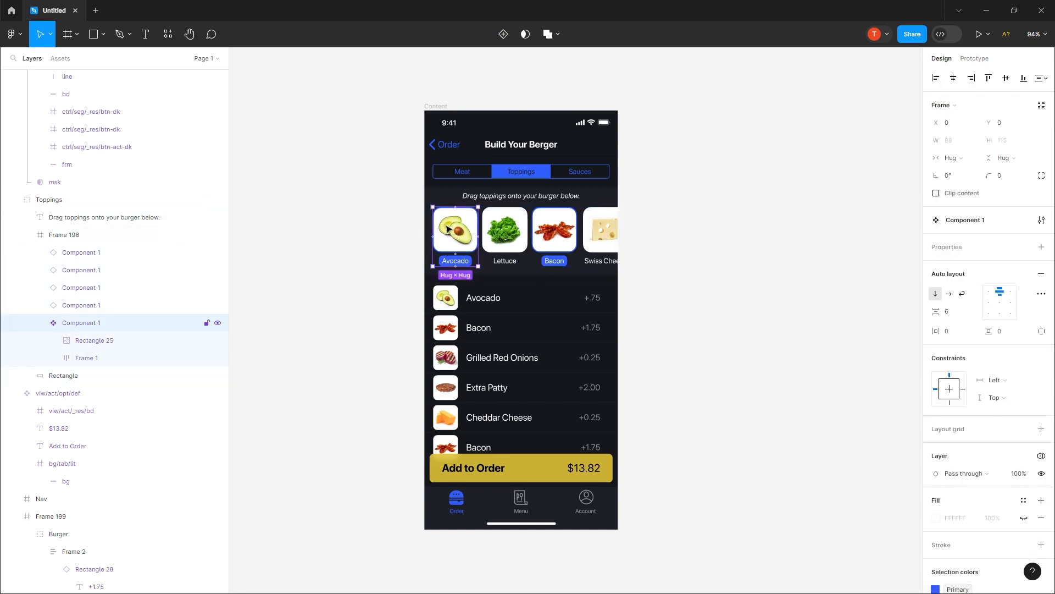
{"action": "left_click", "coordinate": [980, 58]}
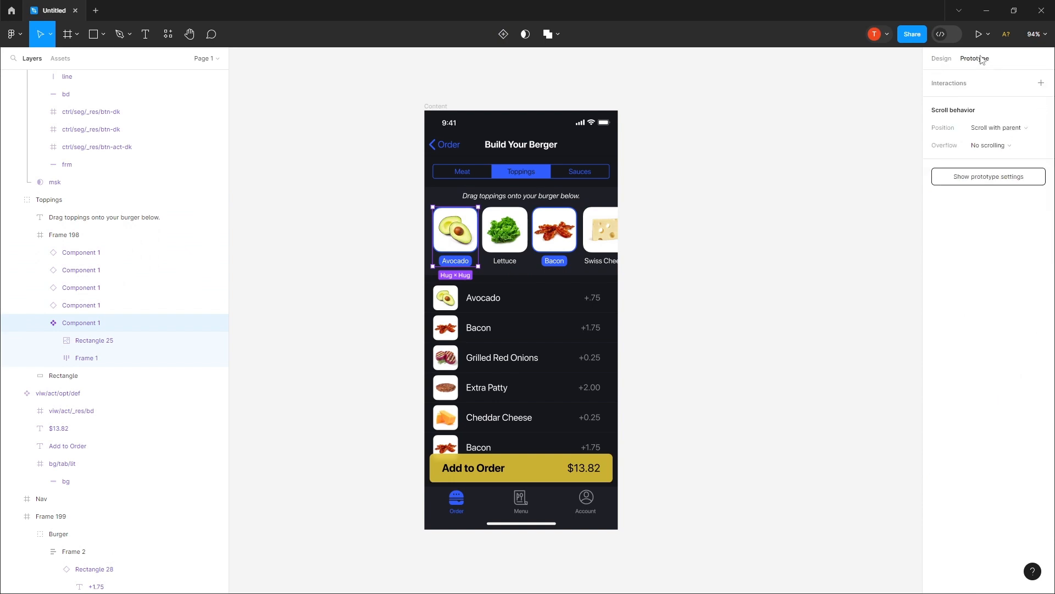
{"action": "left_click", "coordinate": [1041, 84]}
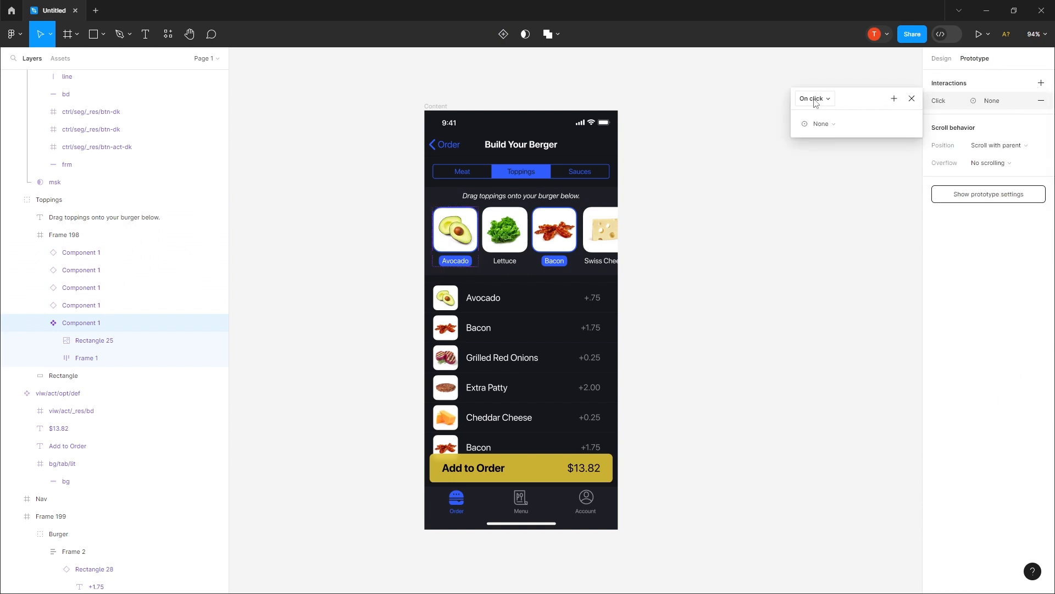
{"action": "left_click", "coordinate": [820, 124]}
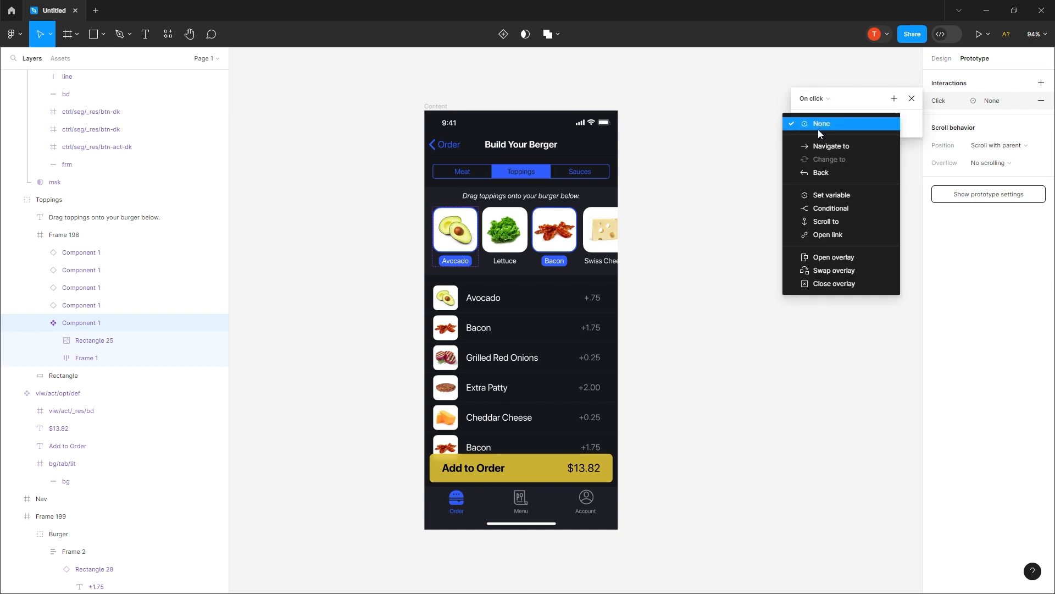
{"action": "left_click", "coordinate": [822, 196]}
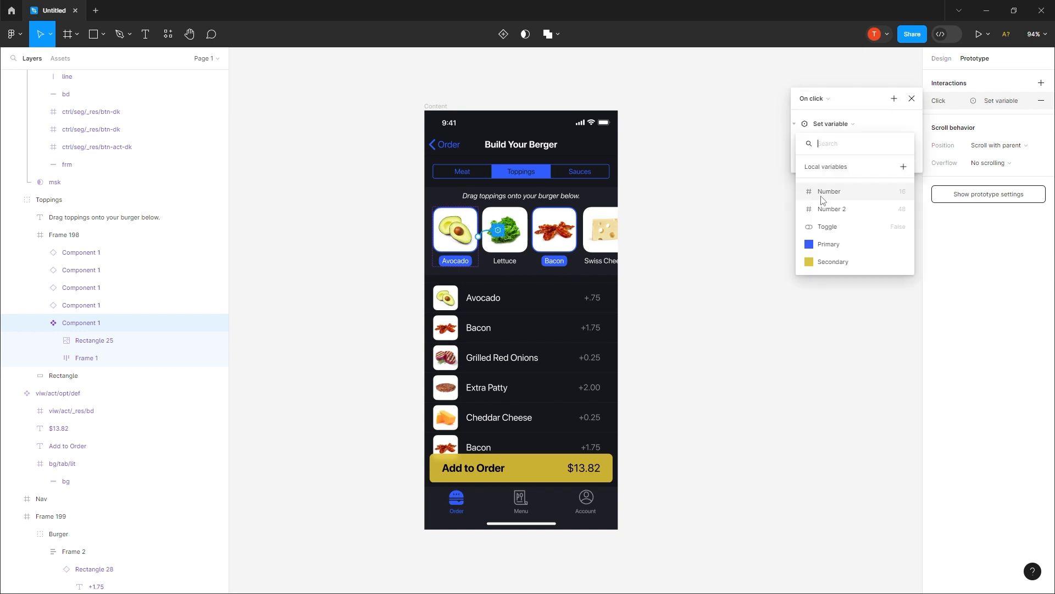
{"action": "left_click", "coordinate": [827, 227]}
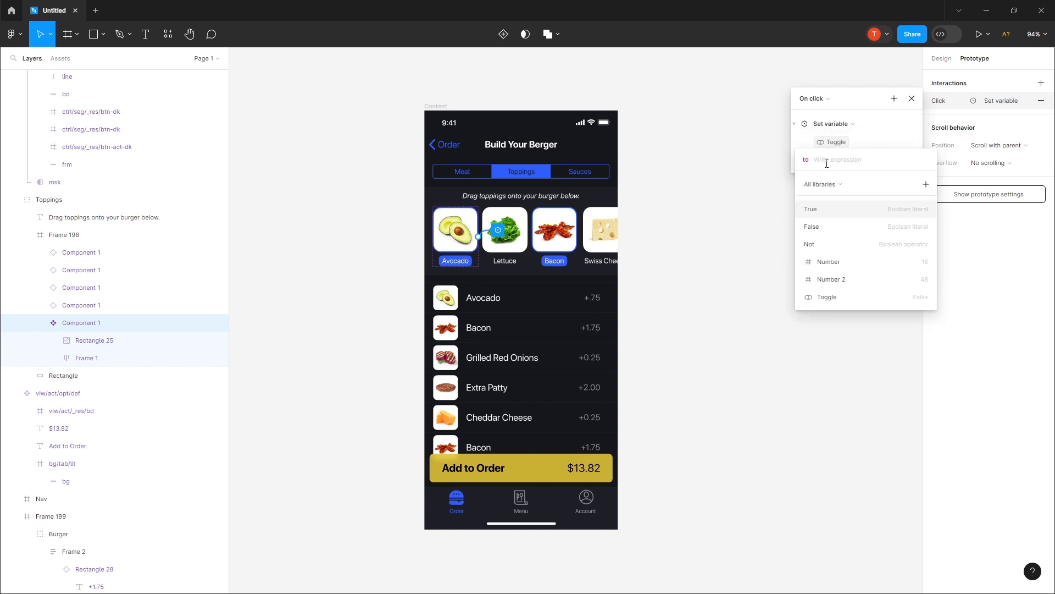
{"action": "left_click", "coordinate": [822, 215]}
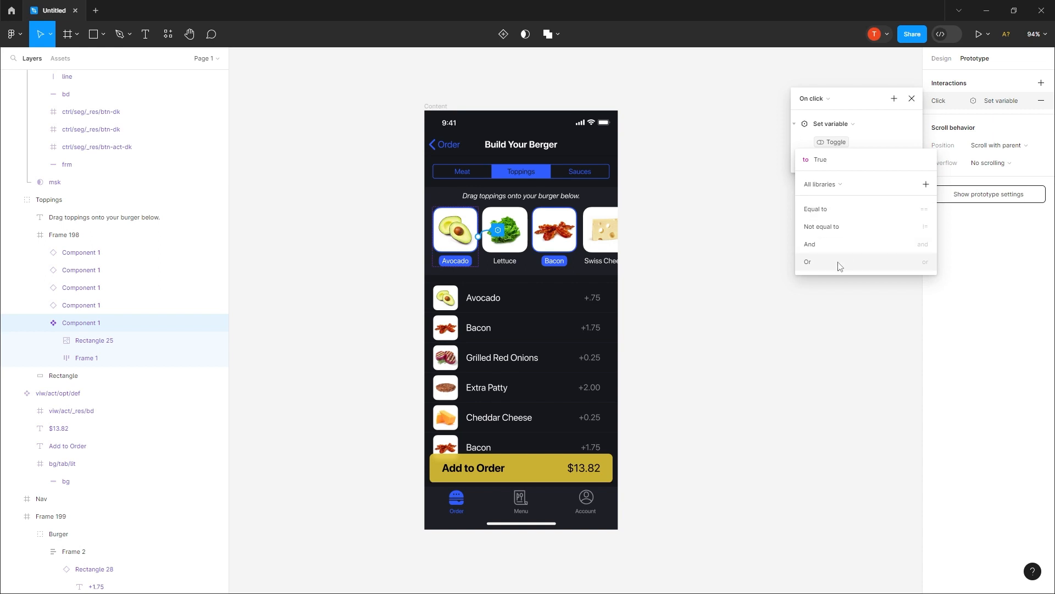
{"action": "left_click", "coordinate": [767, 199]}
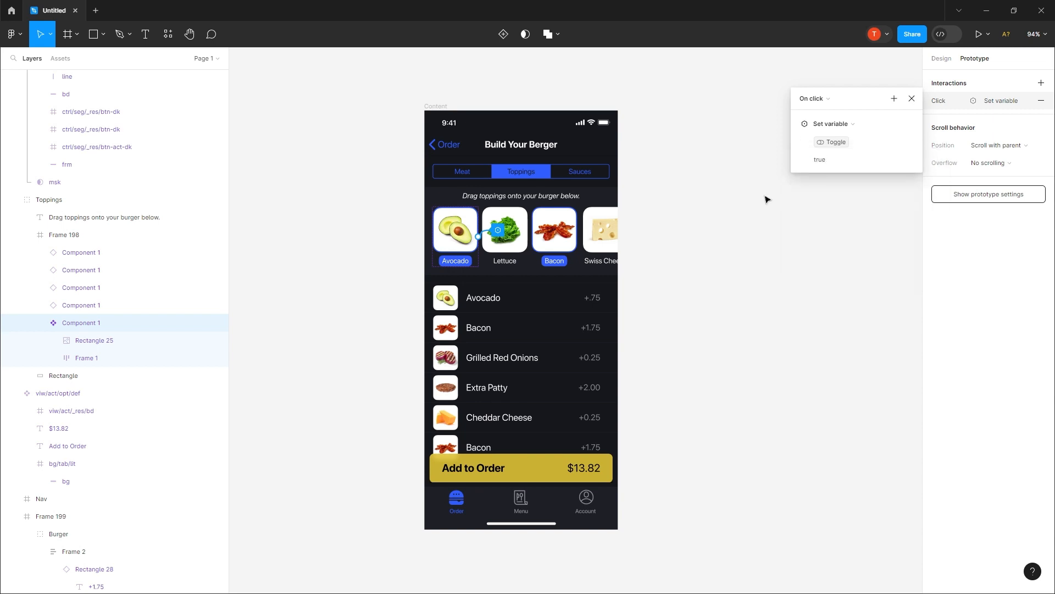
{"action": "left_click", "coordinate": [767, 199]}
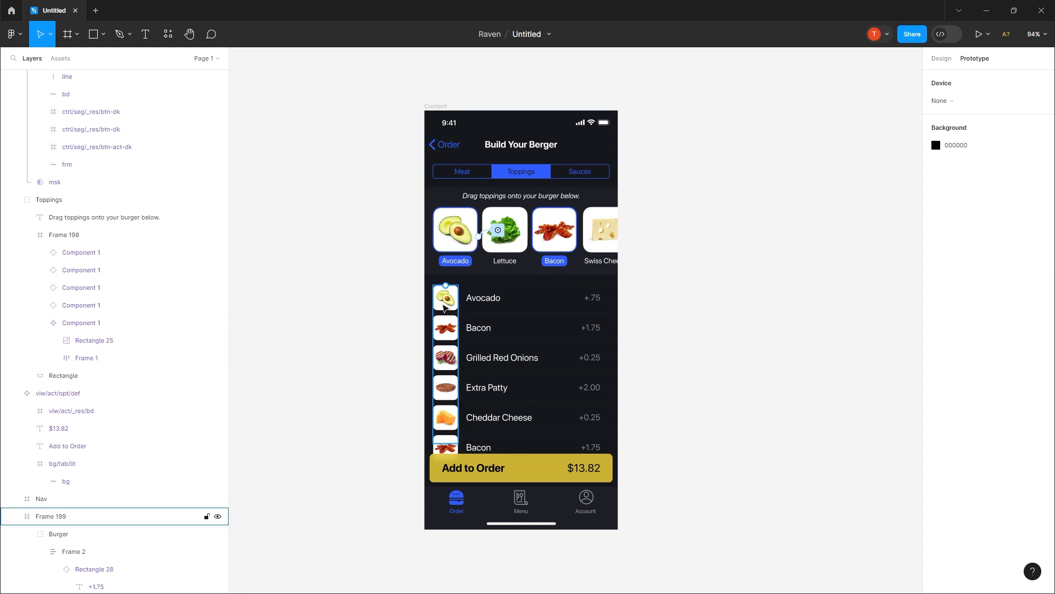
Step: Bind the layer visibility of the Avocado row in the ingredient list to the Toggle variable
{"action": "double_click", "coordinate": [446, 301]}
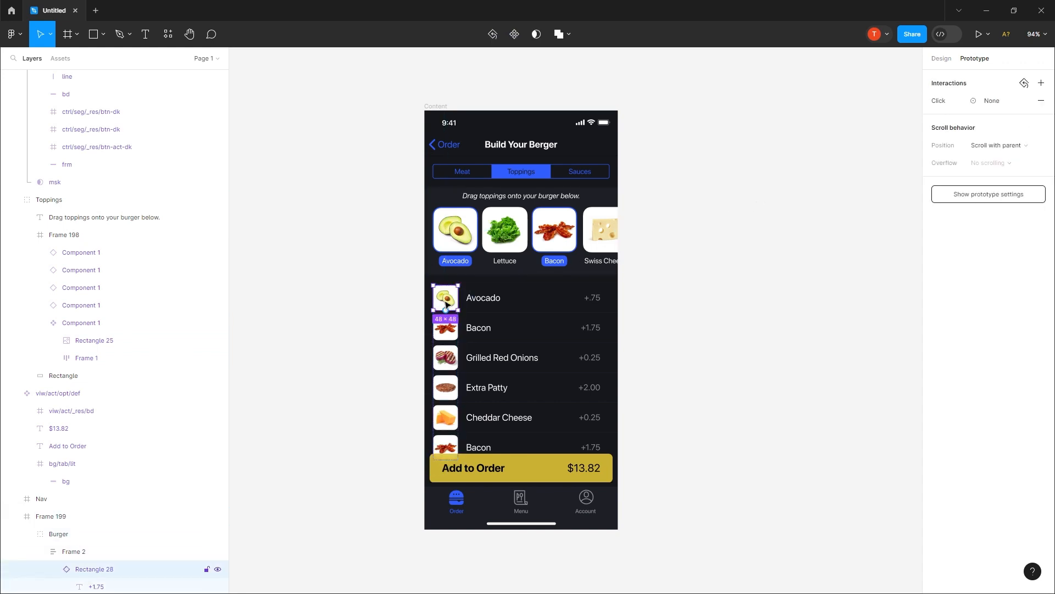
{"action": "left_click", "coordinate": [941, 59]}
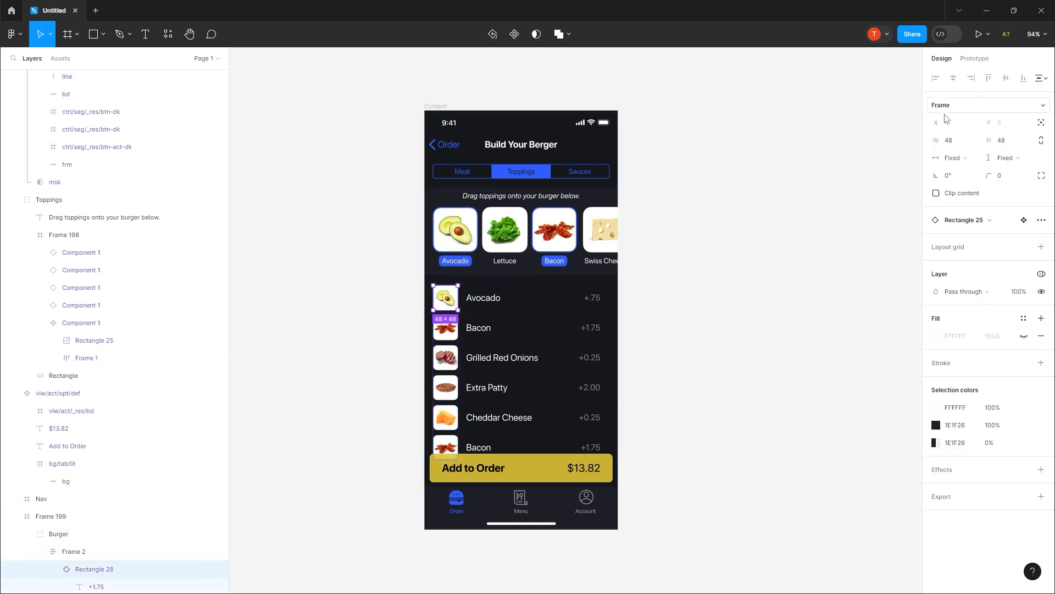
{"action": "left_click", "coordinate": [1041, 293]}
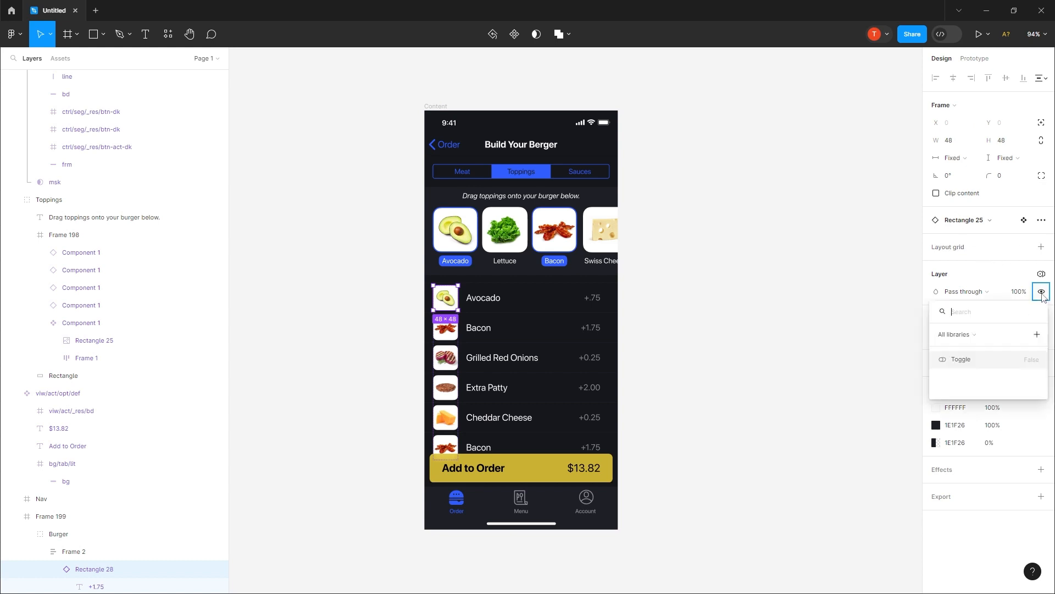
{"action": "left_click", "coordinate": [965, 361]}
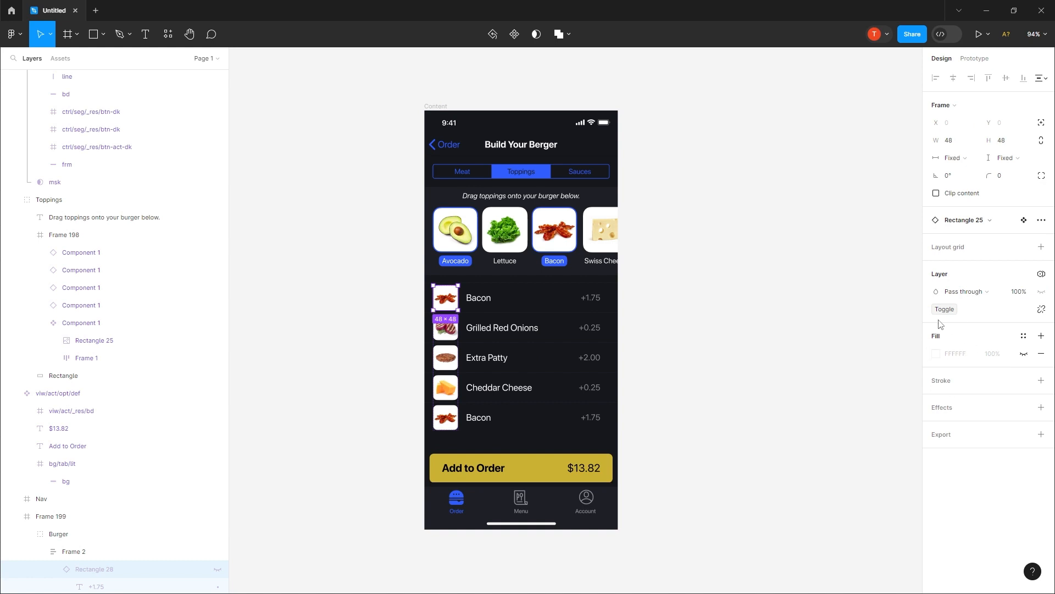
{"action": "left_click", "coordinate": [844, 282]}
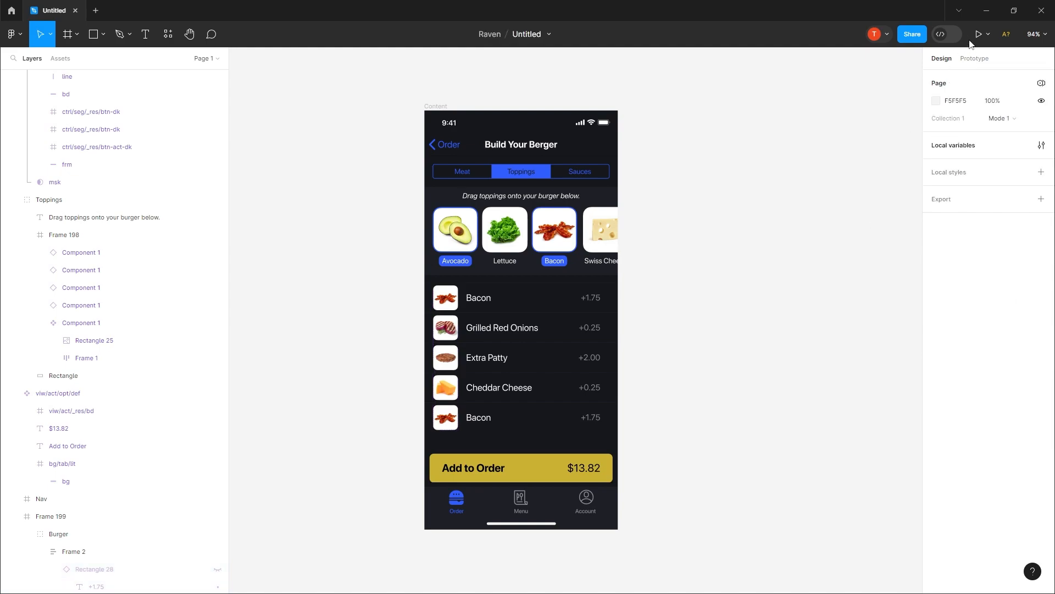
Step: Run the prototype and test the Avocado topping's interaction
{"action": "left_click", "coordinate": [978, 34]}
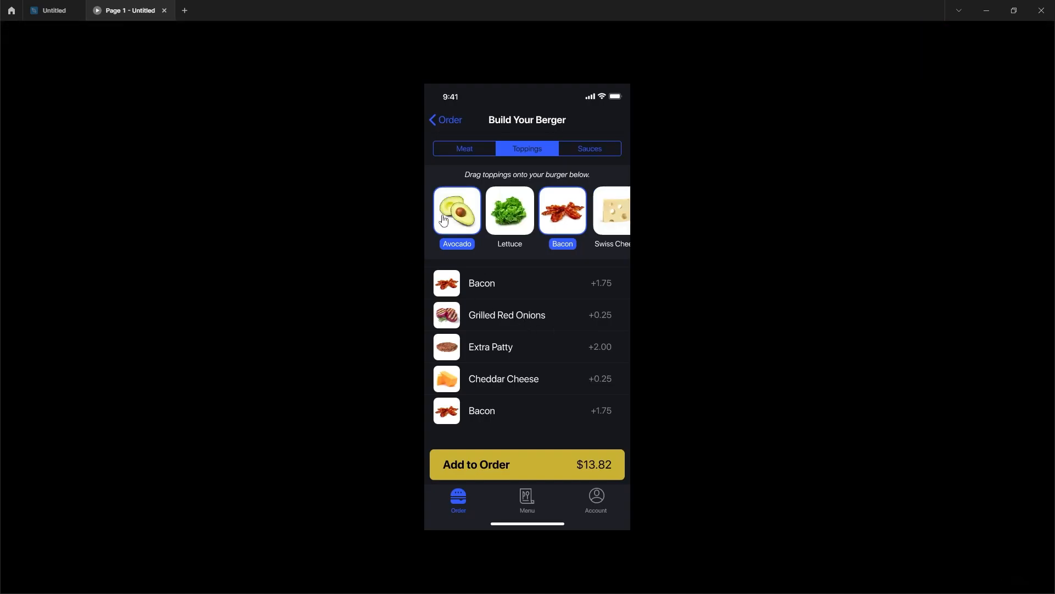
{"action": "left_click", "coordinate": [443, 221]}
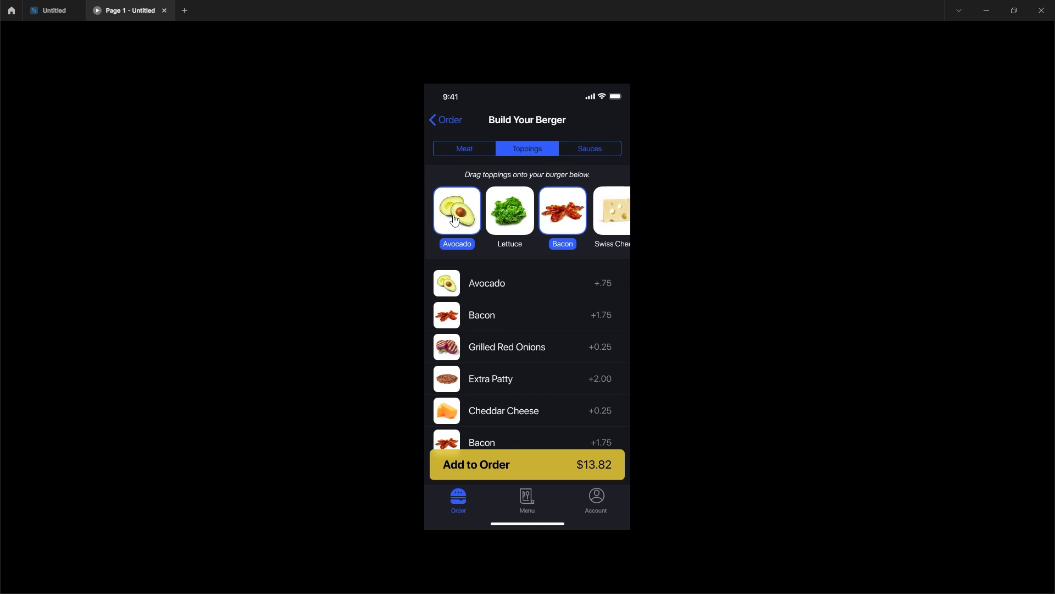
{"action": "mouse_move", "coordinate": [455, 221]}
{"action": "left_click", "coordinate": [455, 220]}
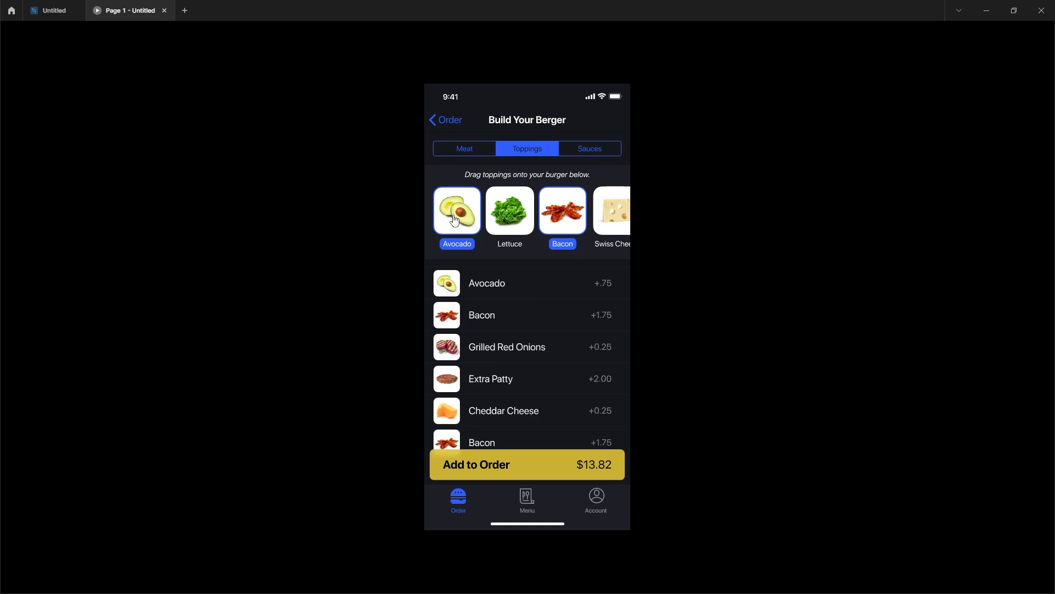